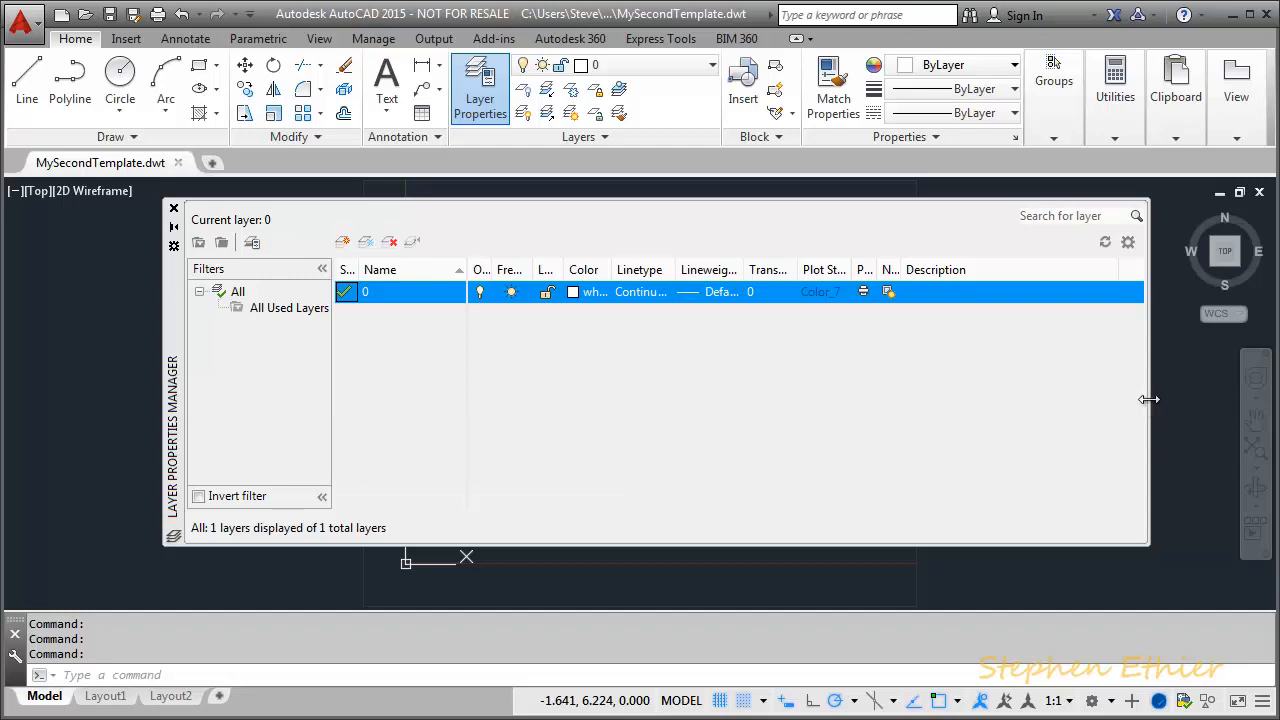
Widen the Layer Properties Manager and its columns until the headings from On to New VP Freeze are readable, and collapse the filter tree.
drag(1146, 397, 1137, 368)
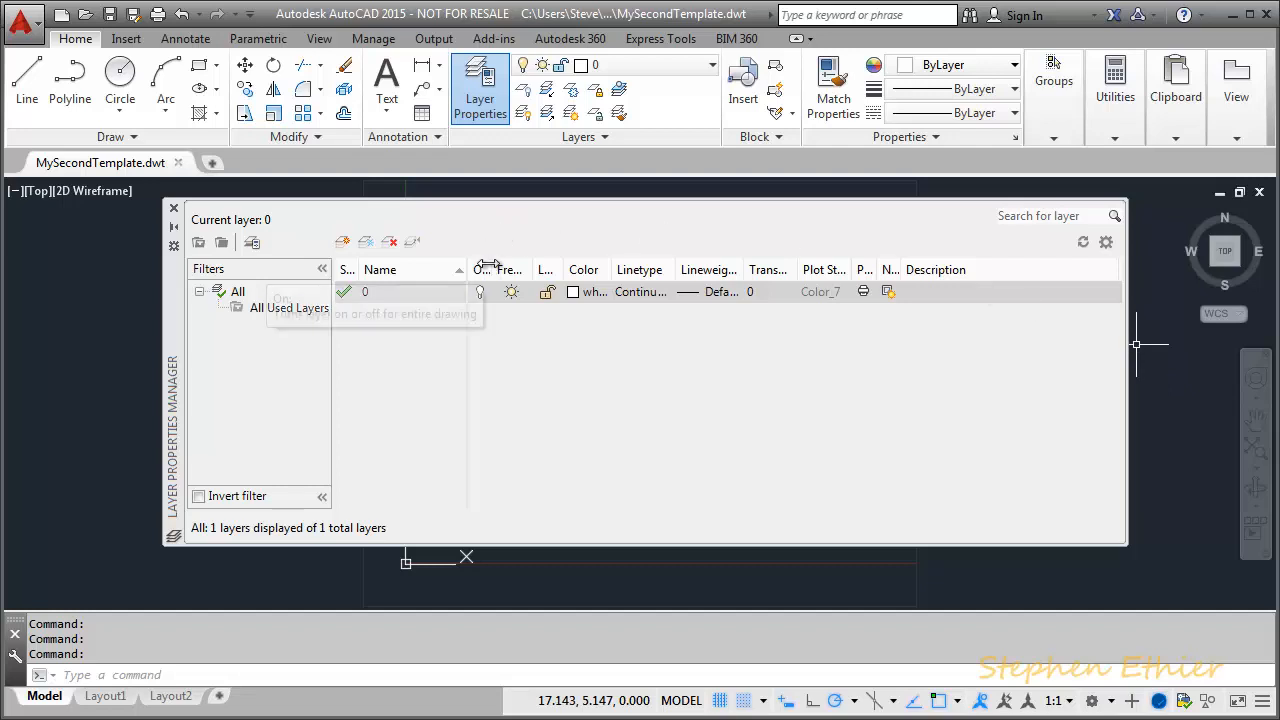
drag(488, 265, 621, 260)
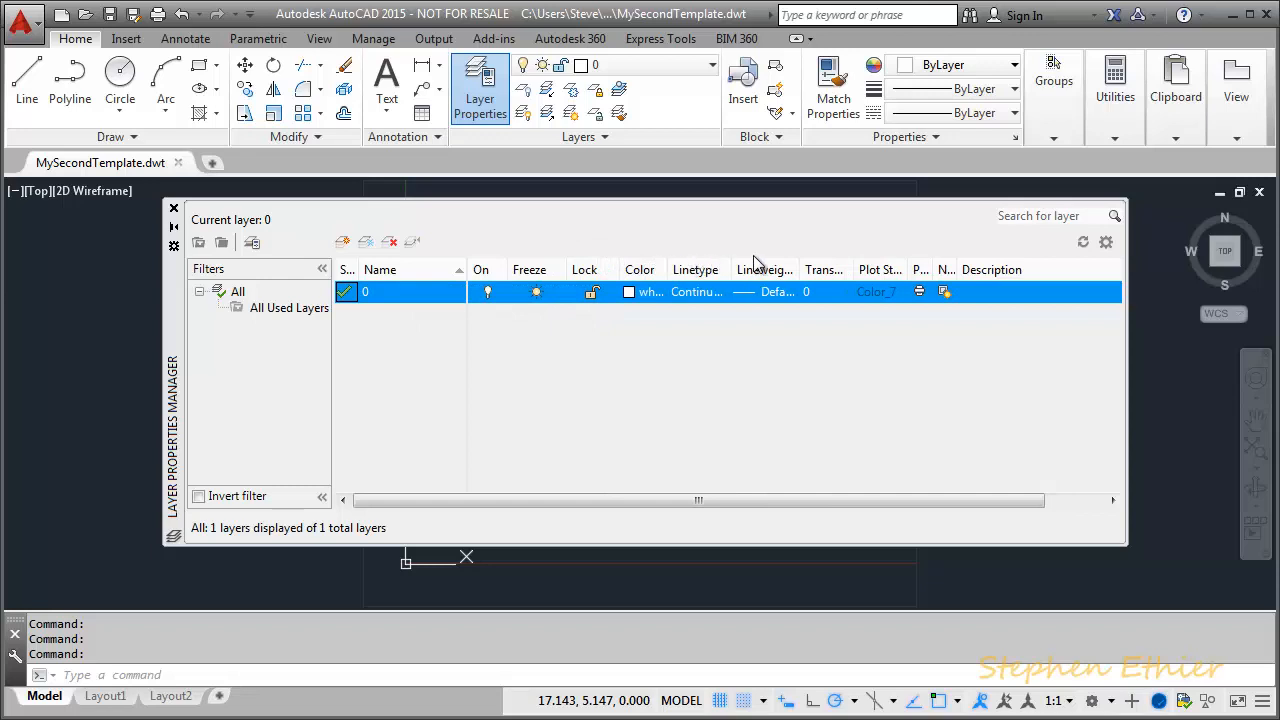
drag(800, 268, 1064, 267)
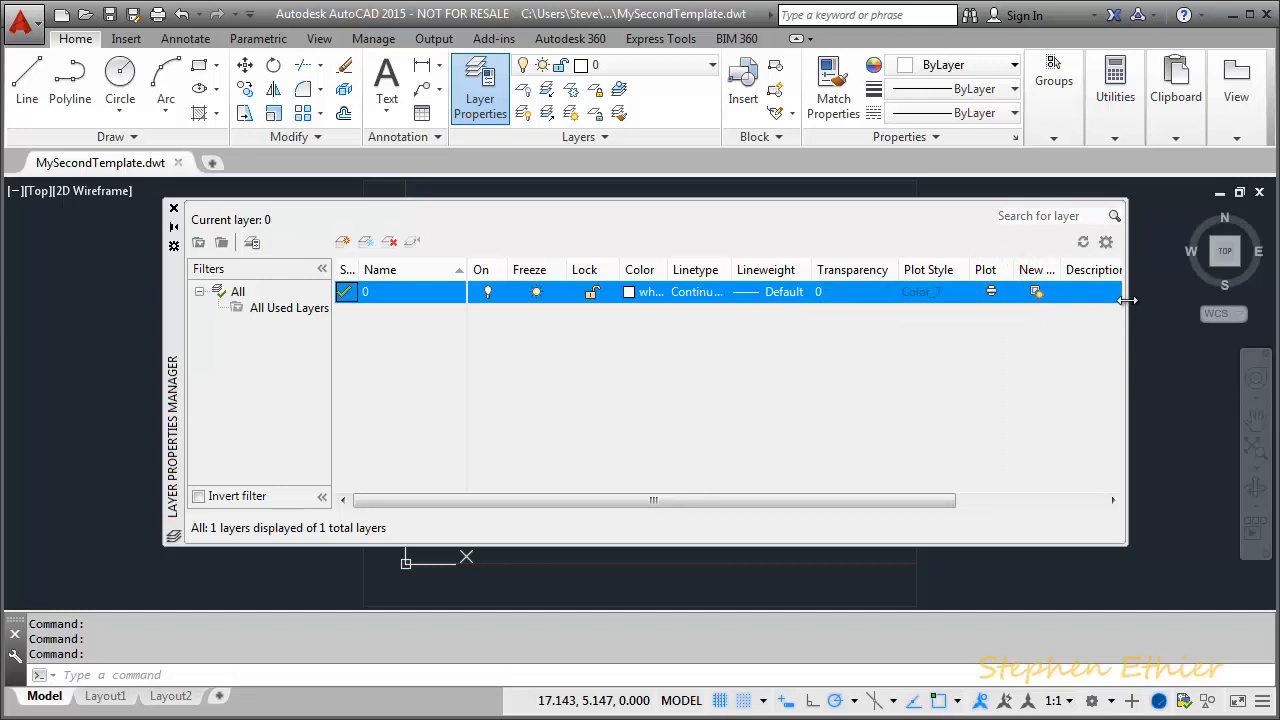
drag(1127, 300, 1177, 298)
drag(1065, 263, 1218, 284)
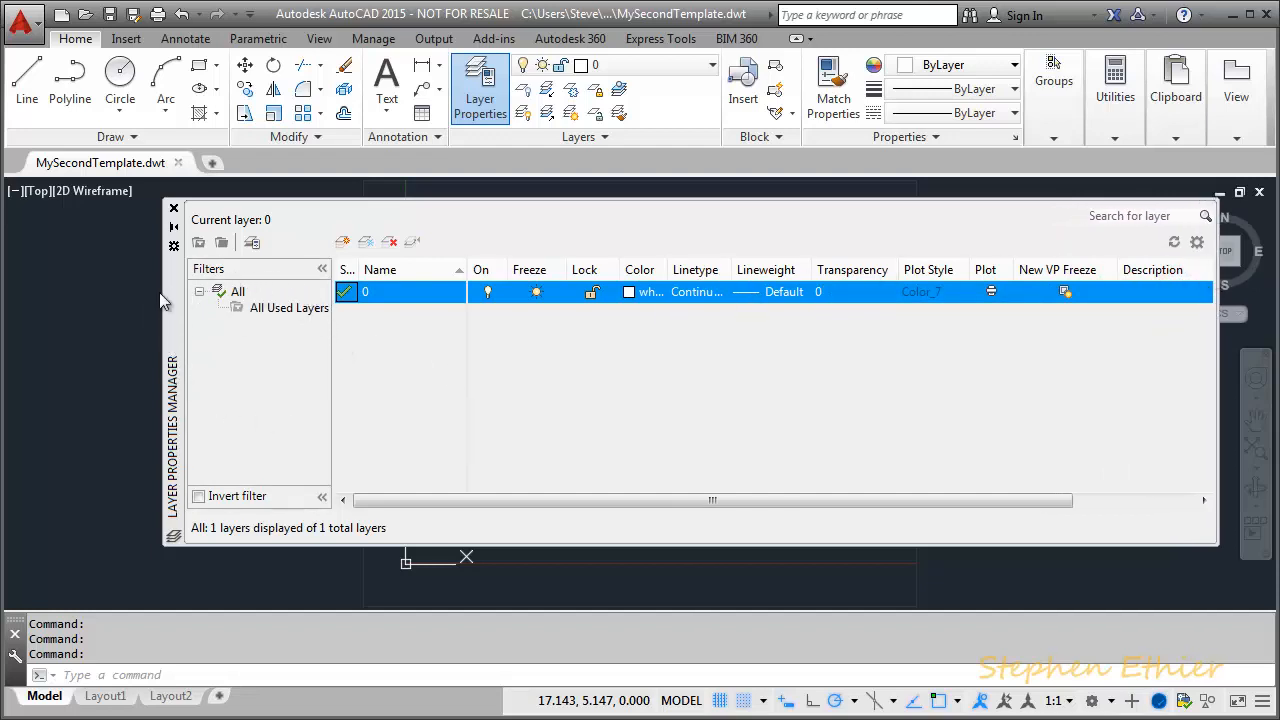
click(322, 270)
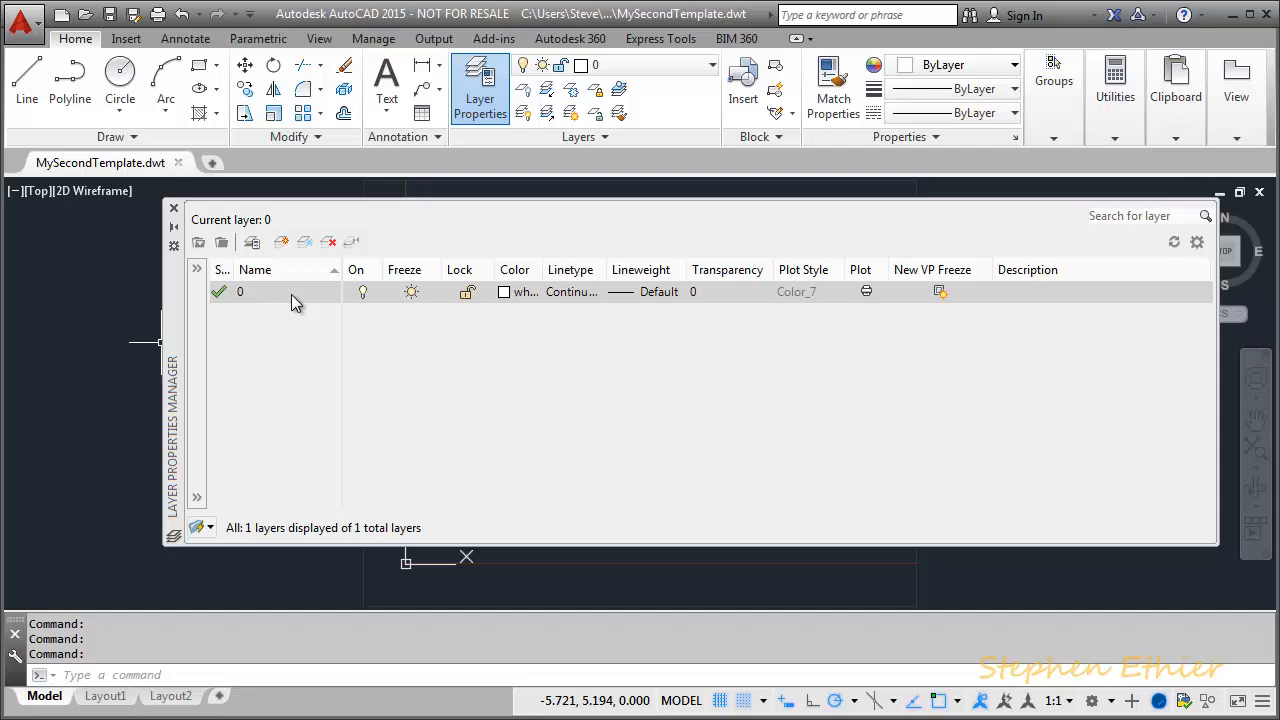
Create a new layer named Object and set its color to yellow.
click(283, 243)
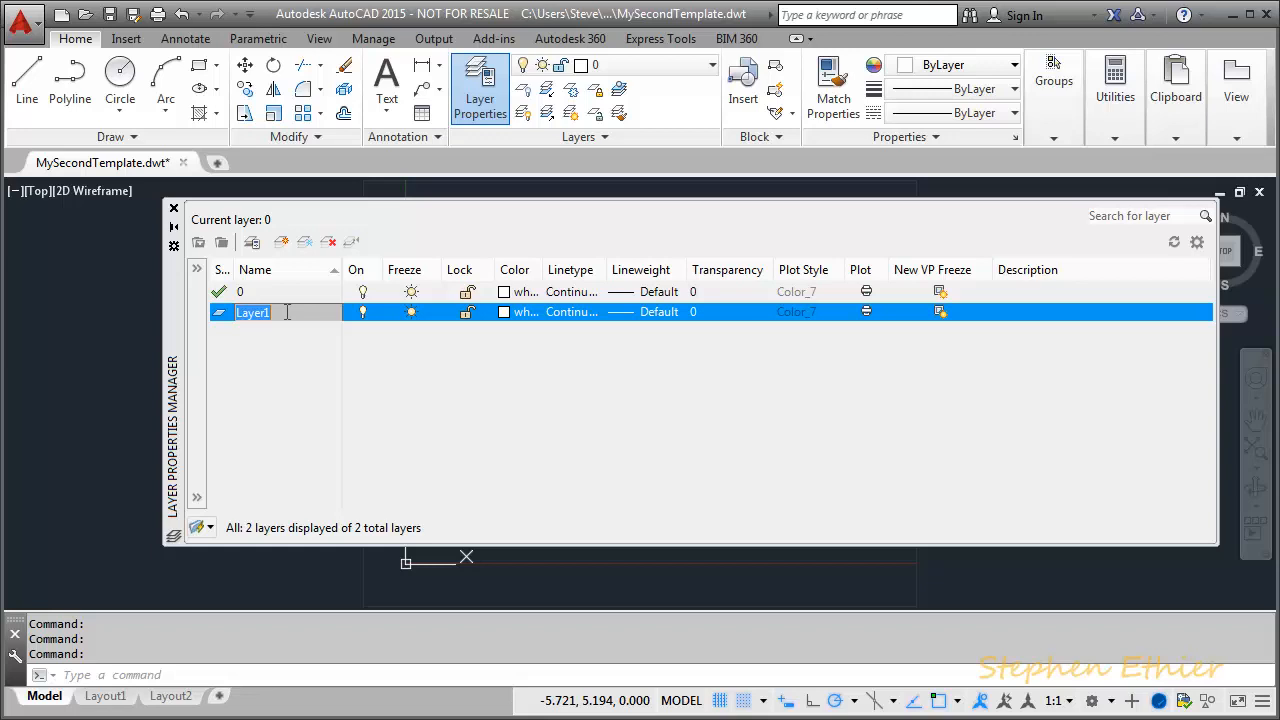
text(Object)
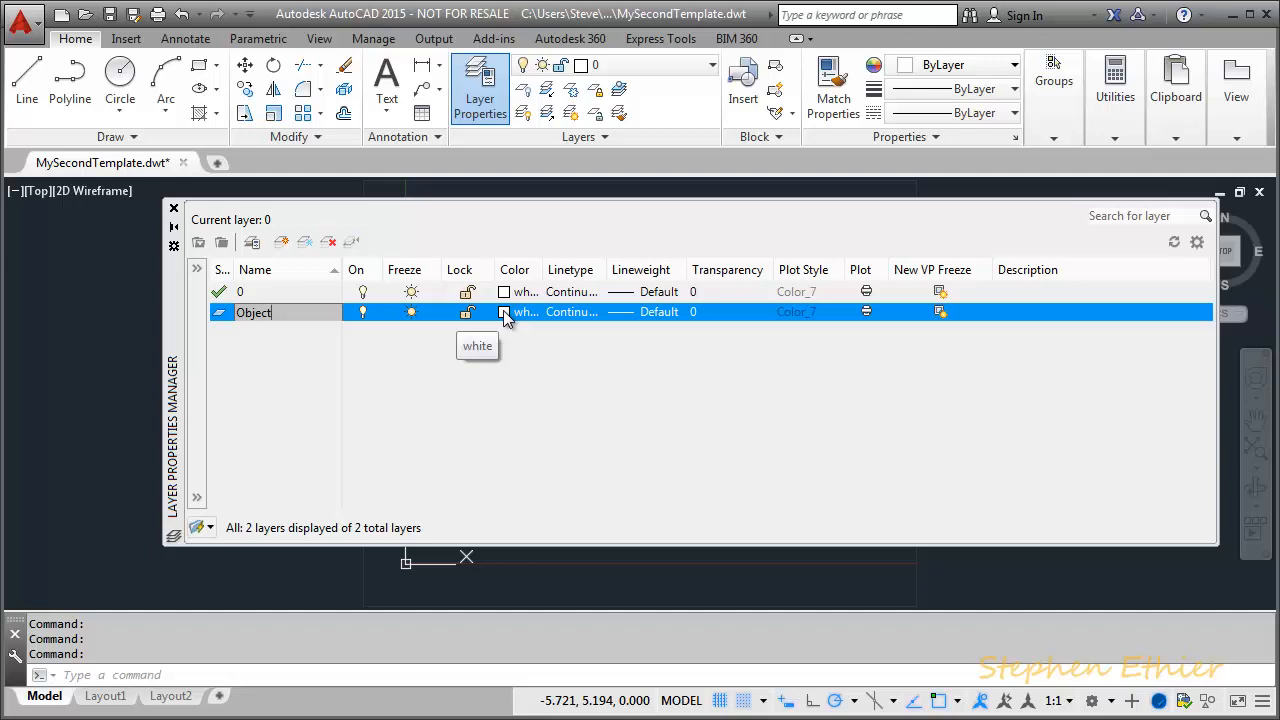
click(504, 312)
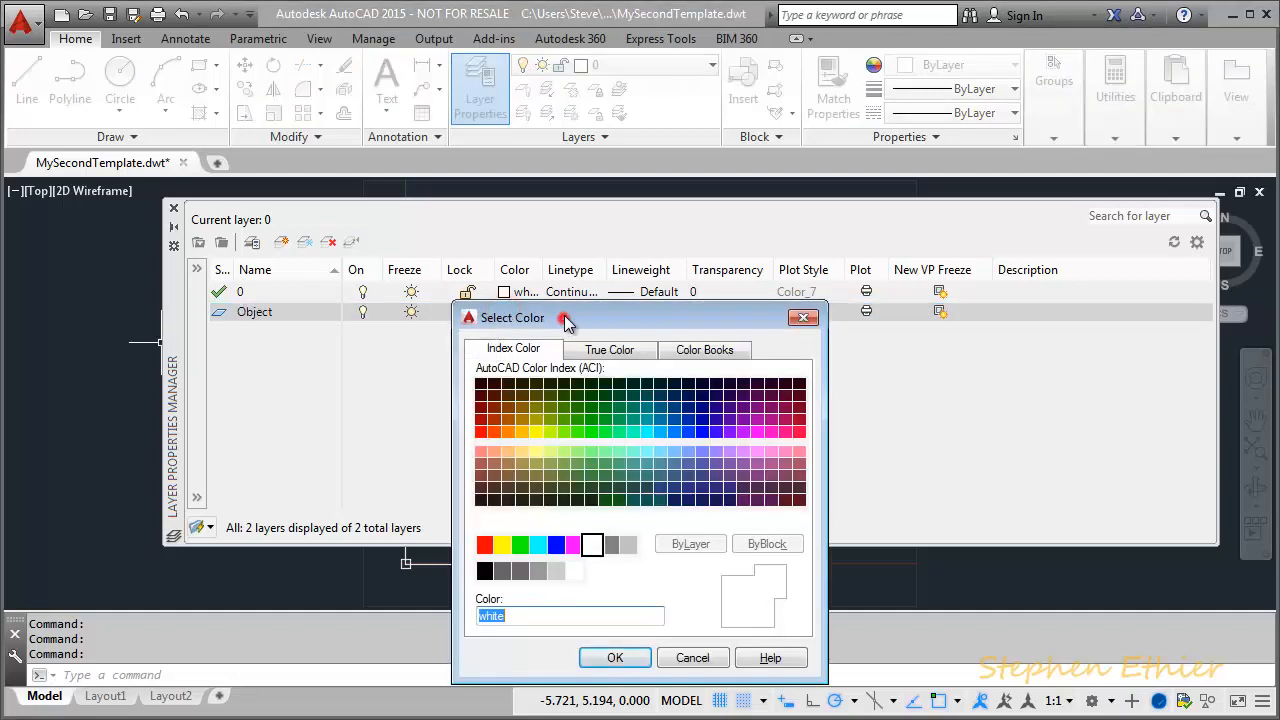
drag(560, 247, 560, 241)
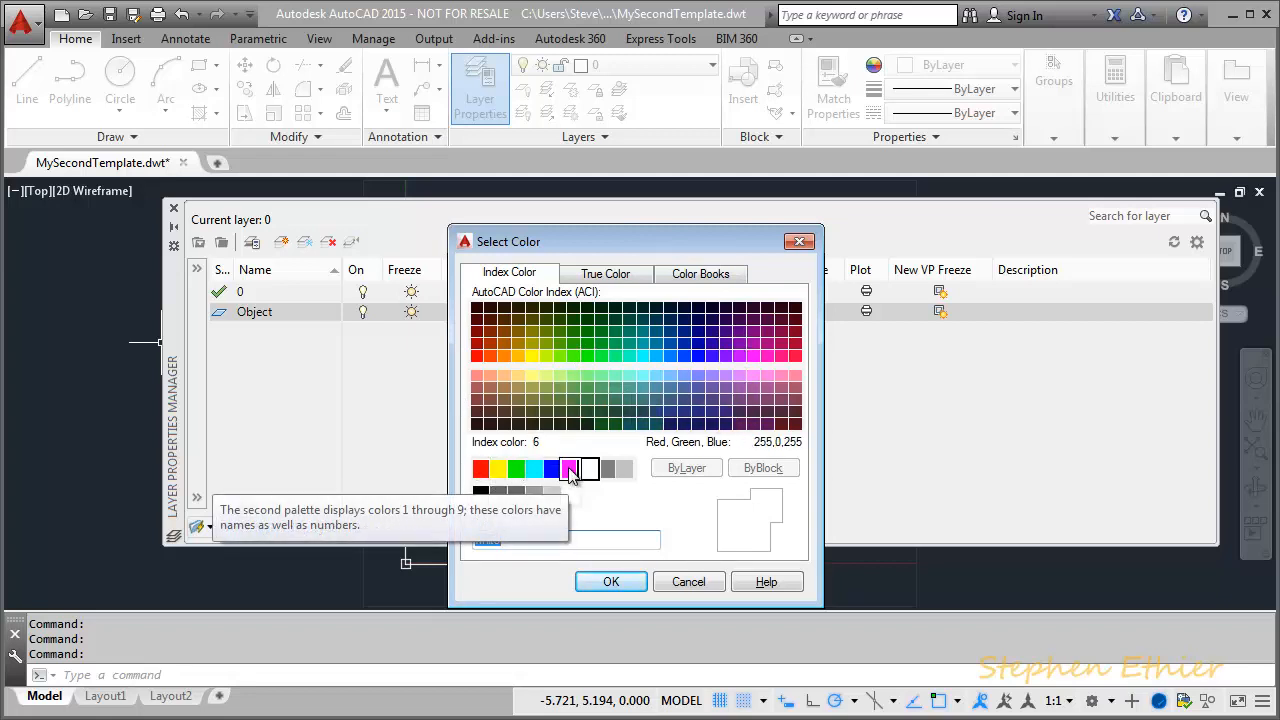
click(500, 472)
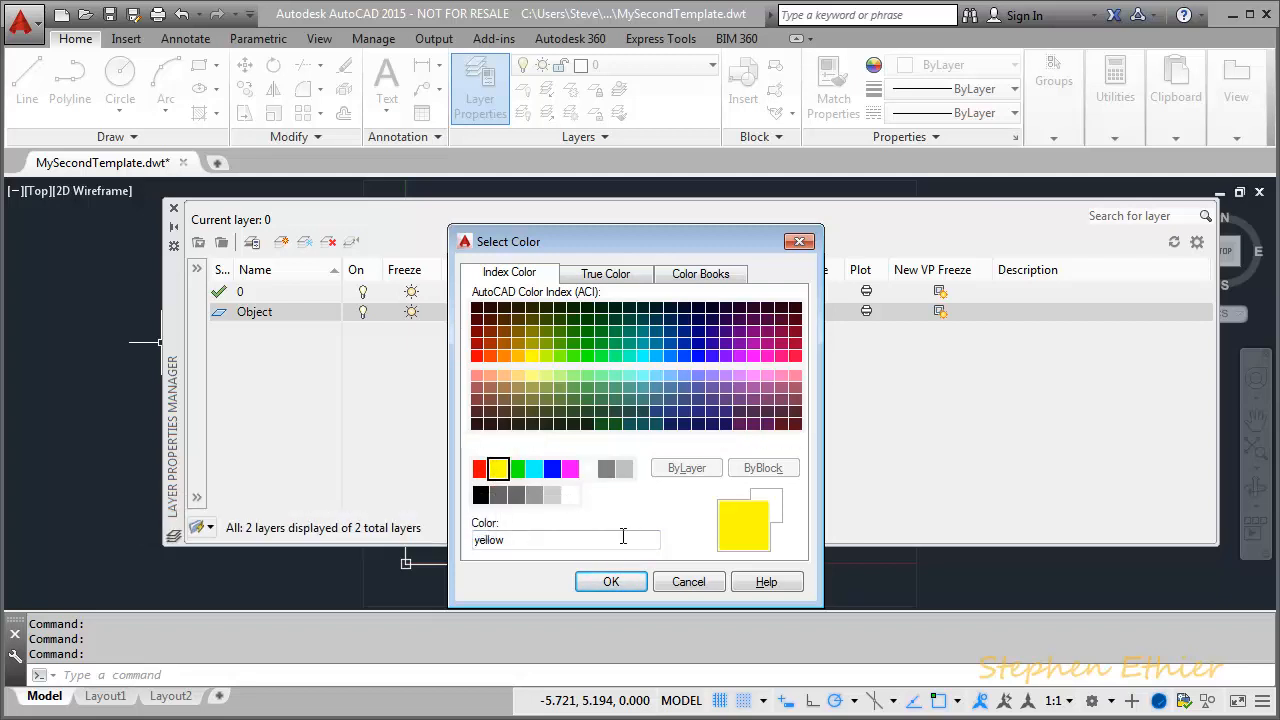
click(612, 582)
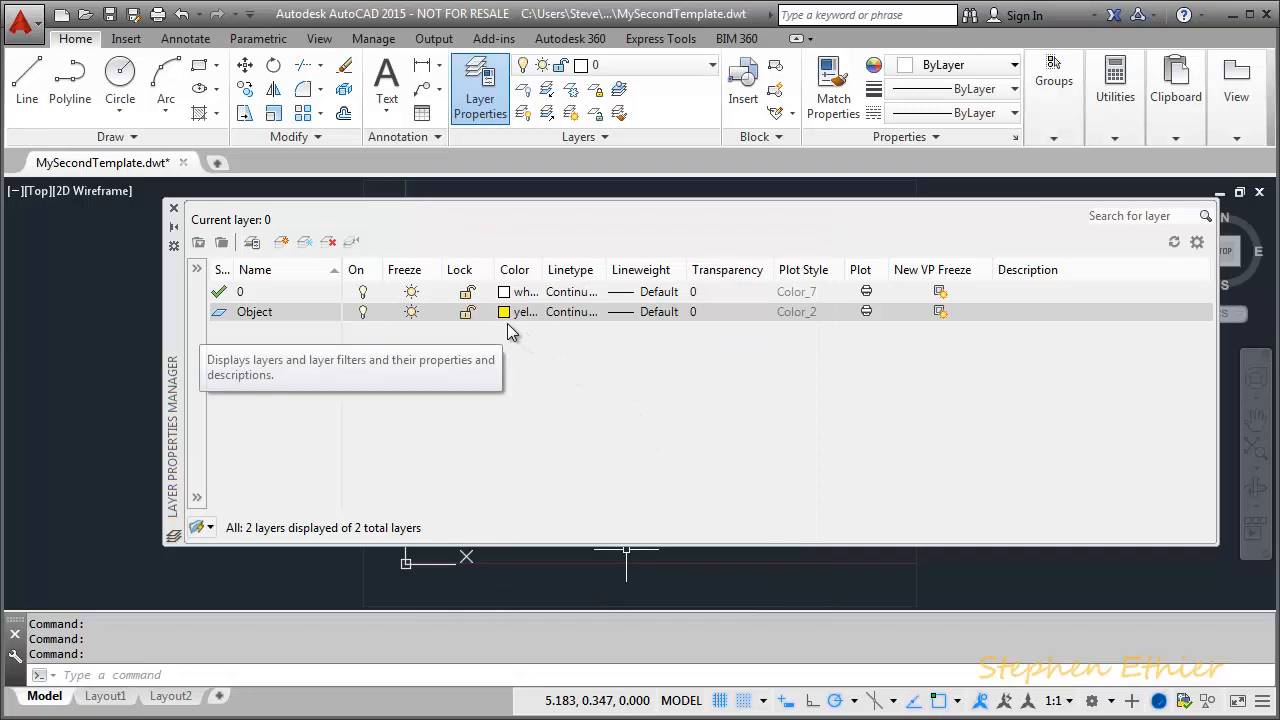
Widen the Color and Linetype columns and set the Object layer's lineweight to 0.50 mm.
drag(545, 266, 566, 264)
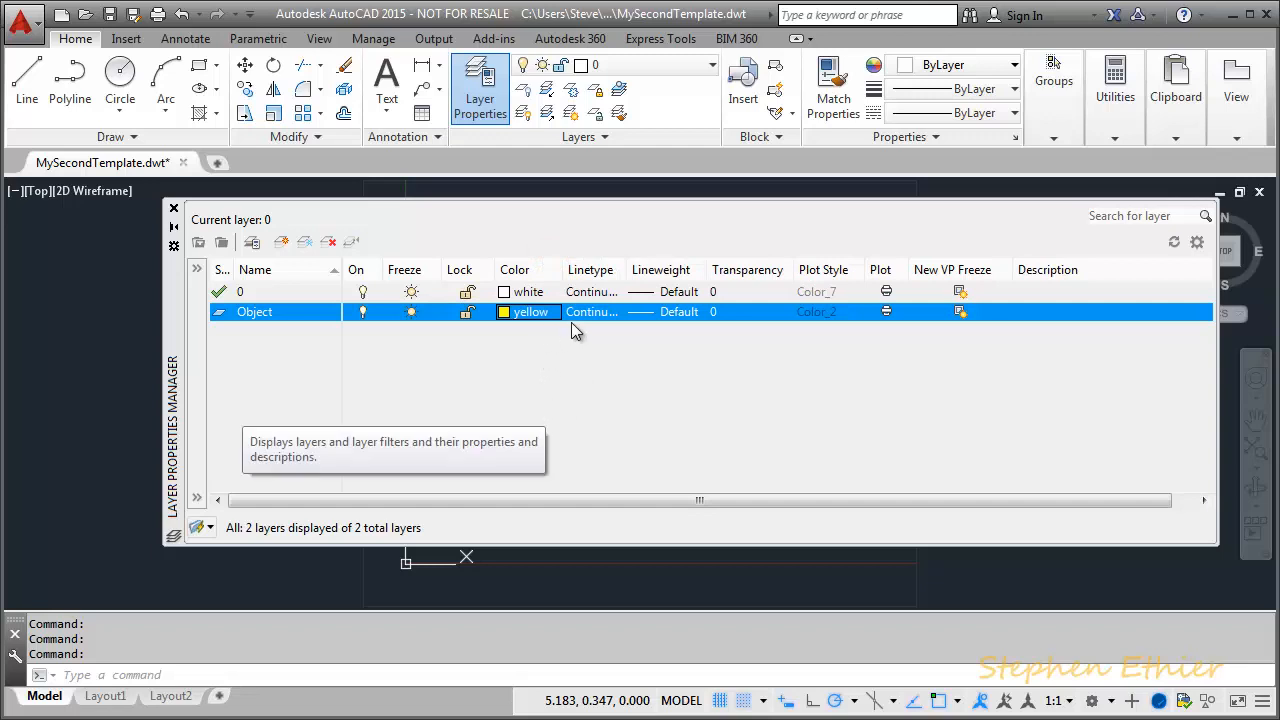
drag(626, 268, 660, 270)
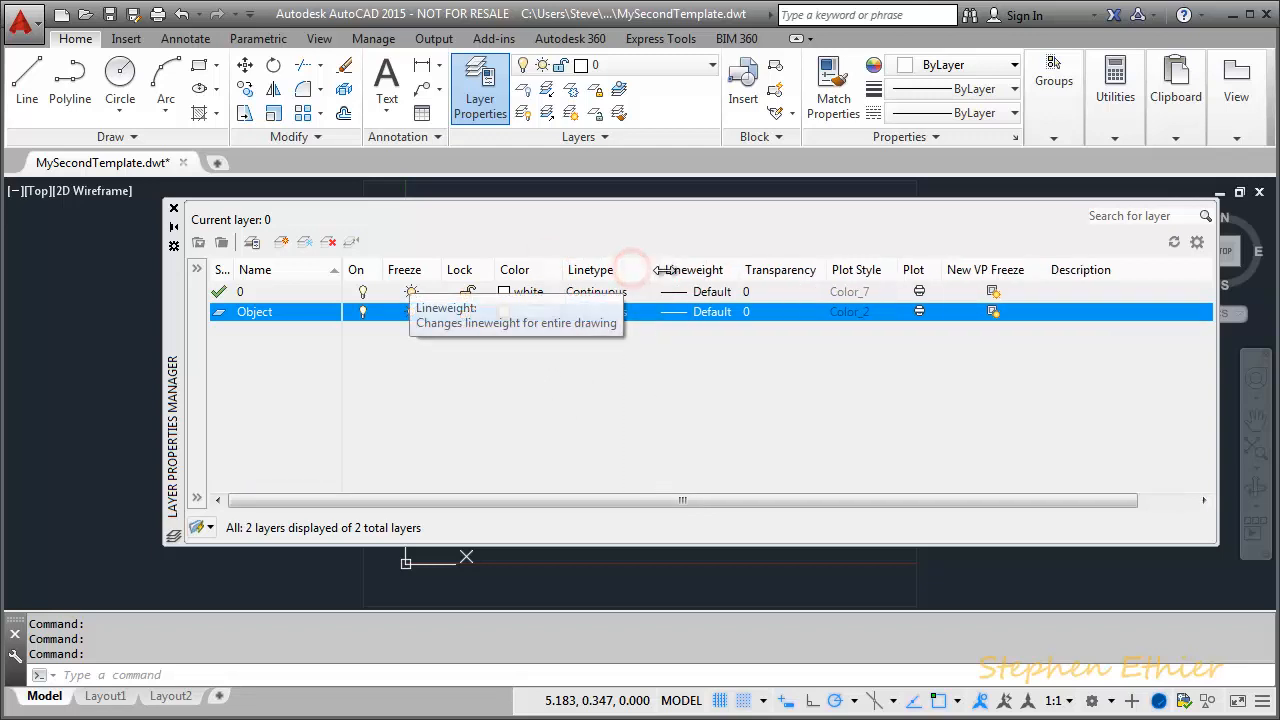
click(723, 310)
drag(750, 413, 750, 448)
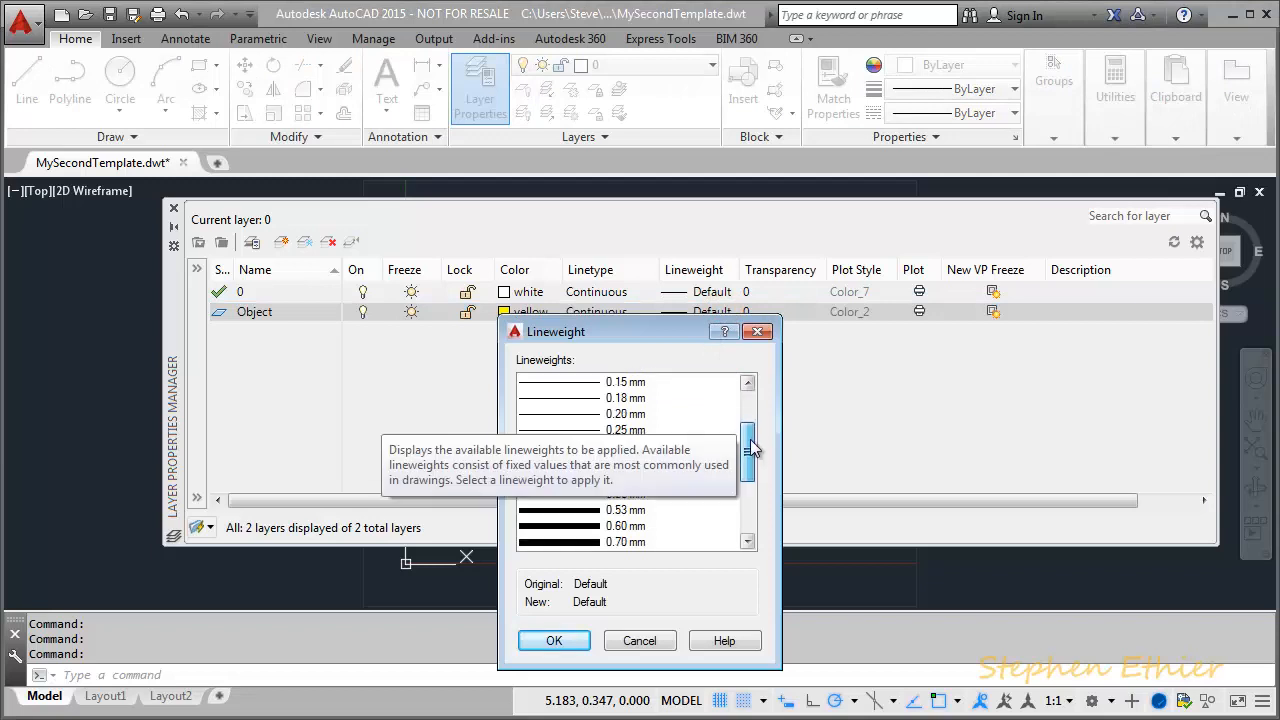
scroll(745, 450, down, 3)
scroll(722, 454, up, 2)
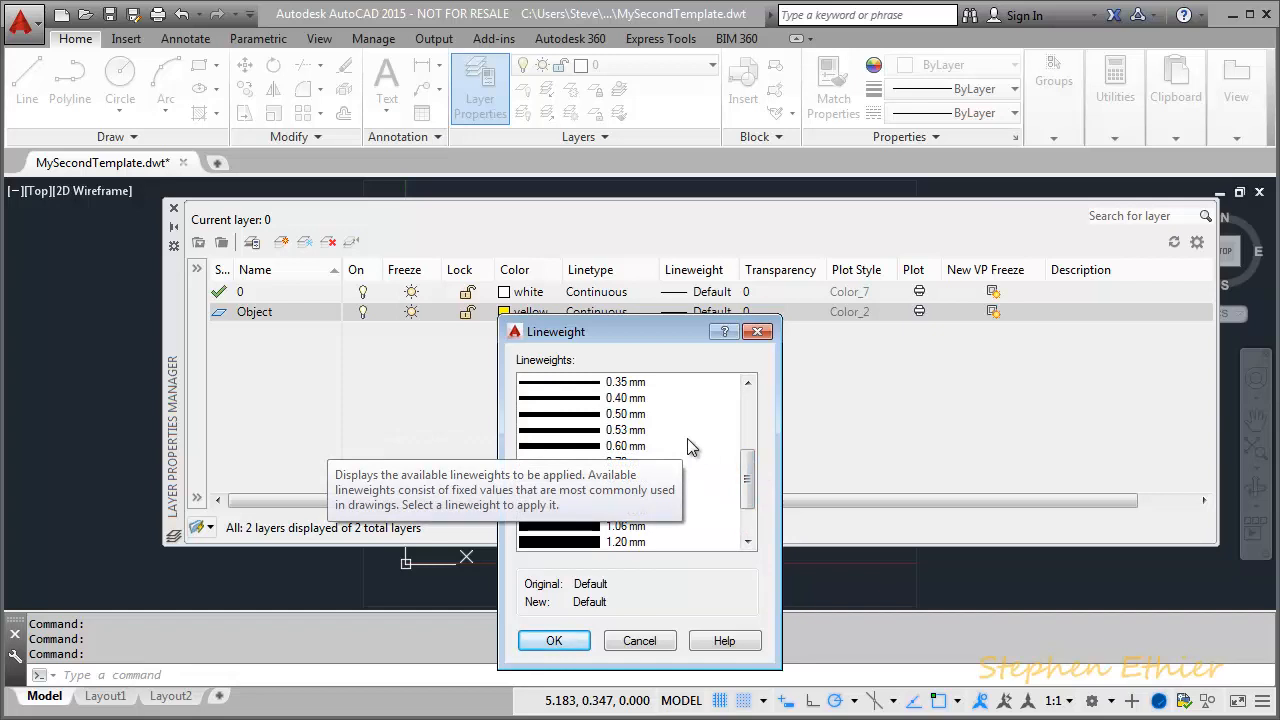
click(578, 414)
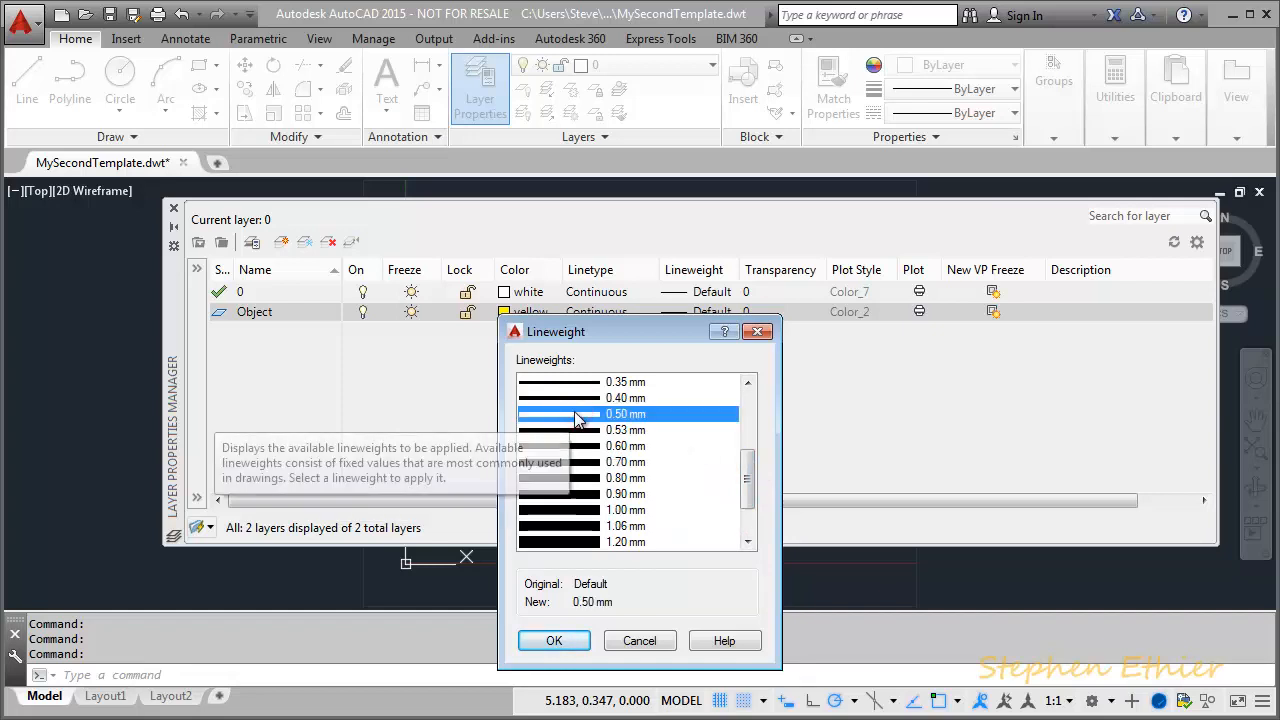
click(554, 640)
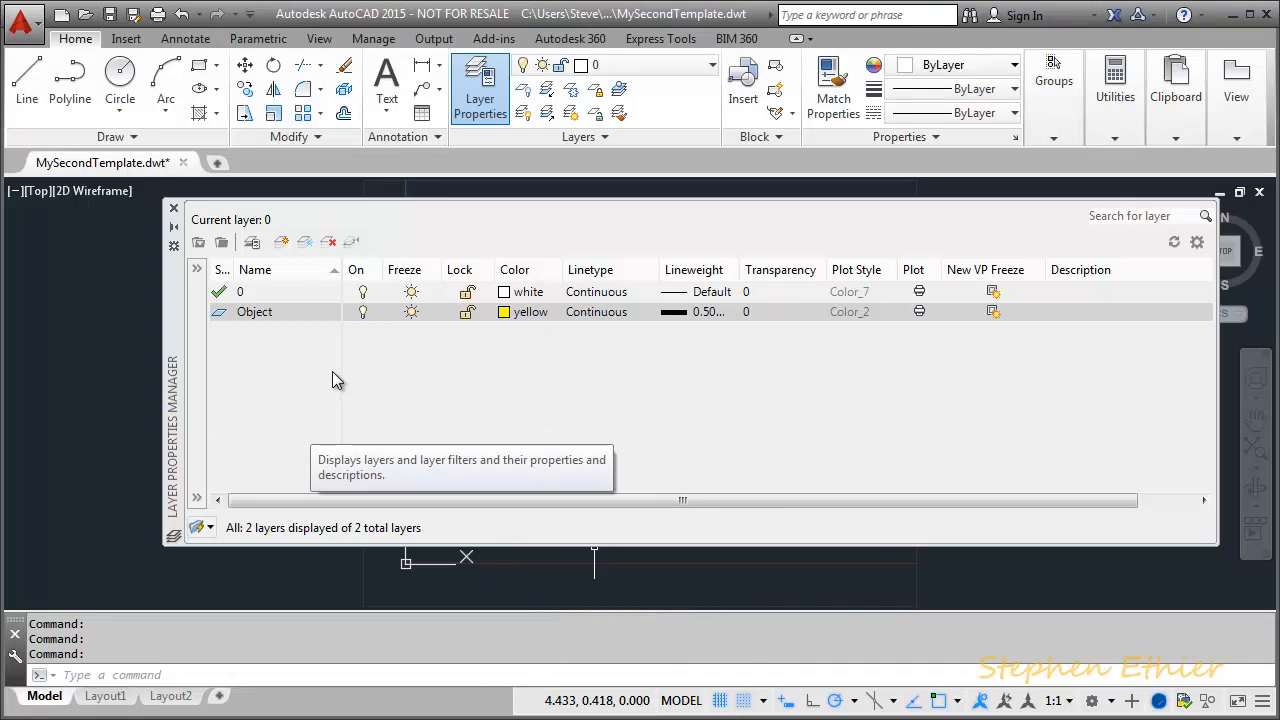
Create another layer named Hidden and set its color to cyan.
click(285, 245)
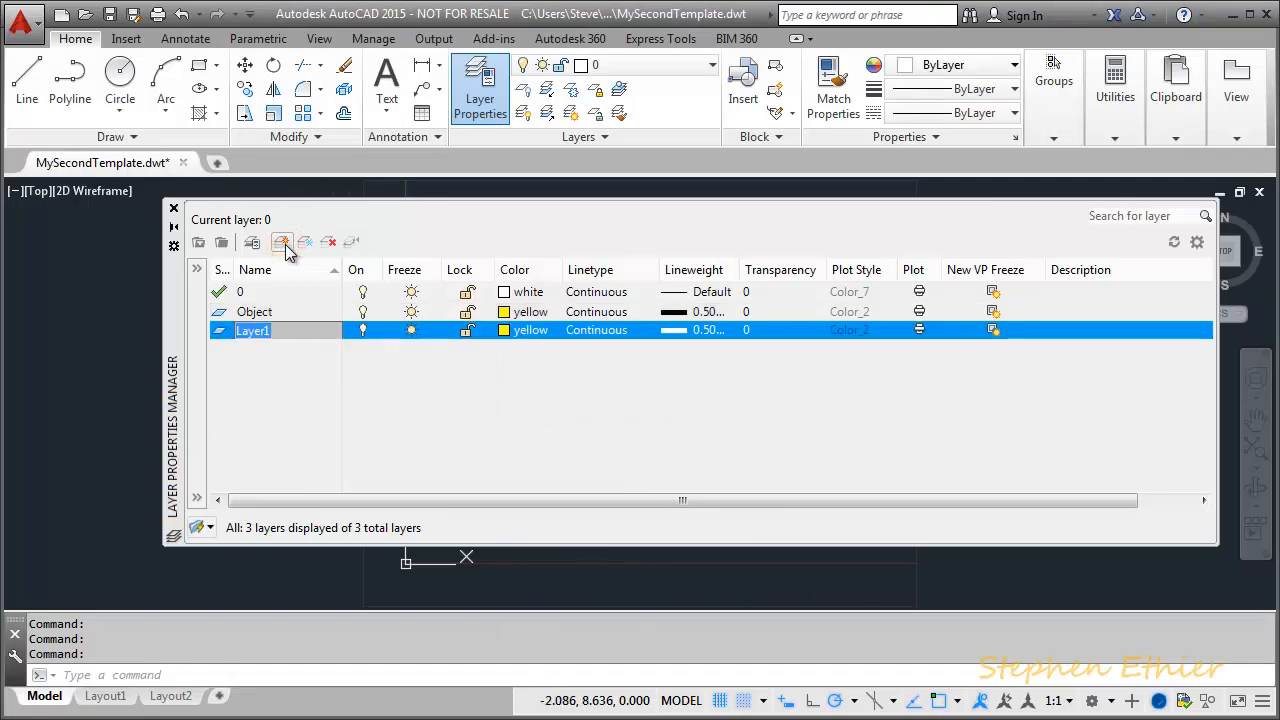
text(Hidden)
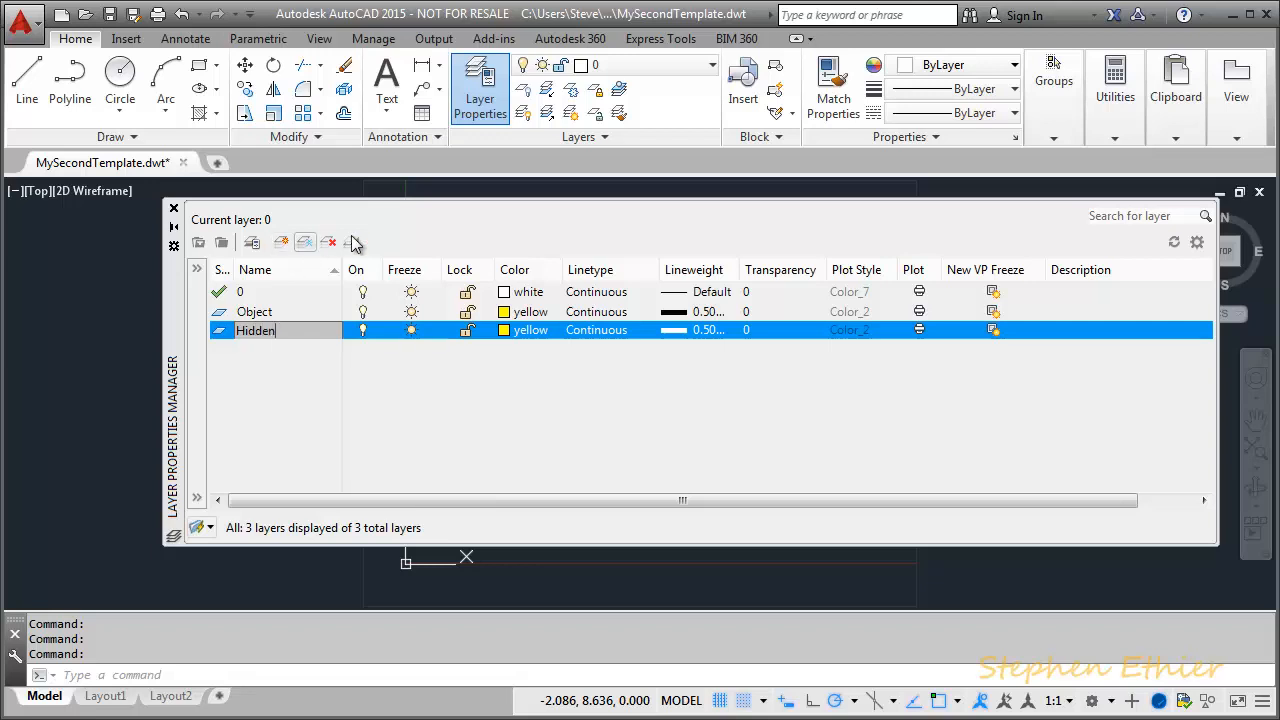
click(504, 329)
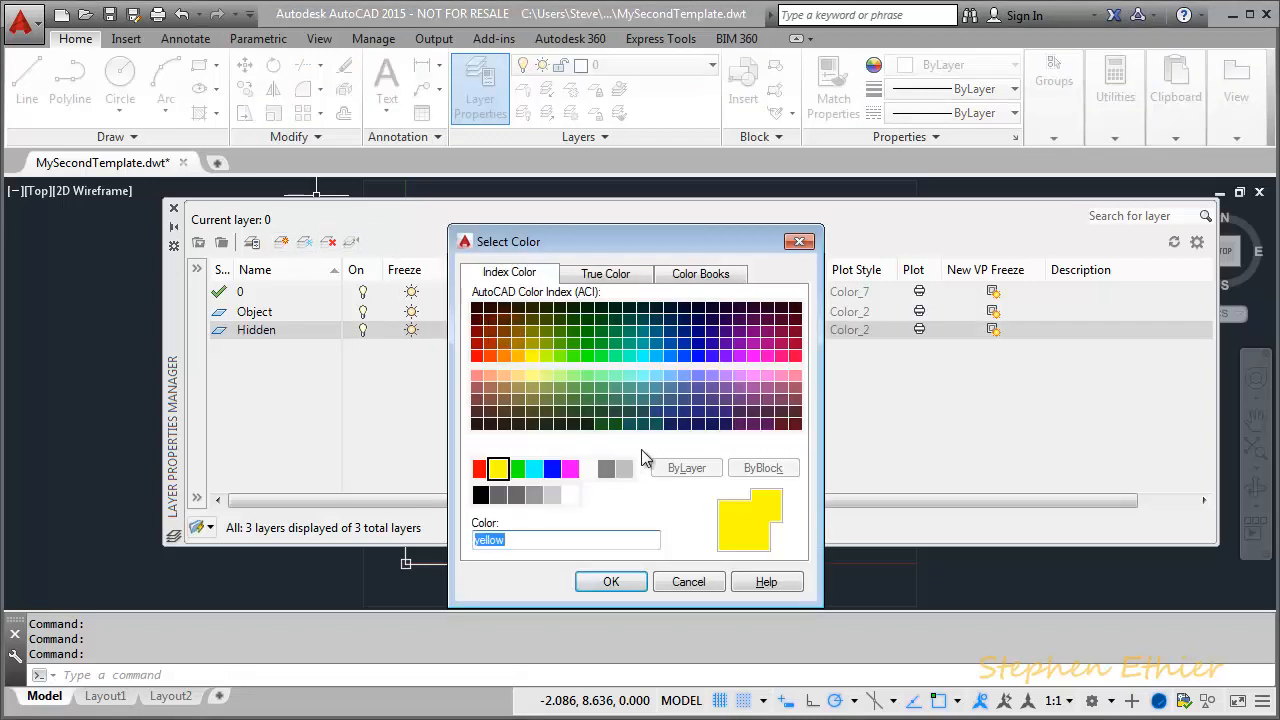
click(534, 468)
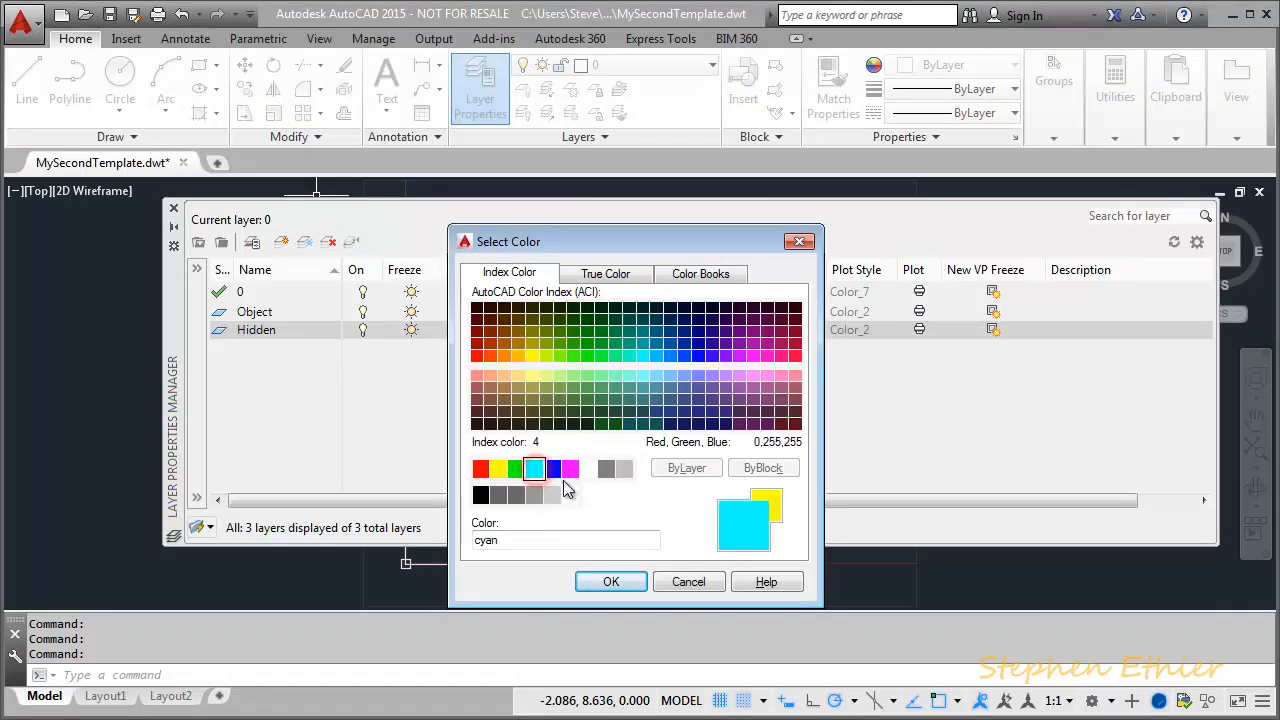
click(611, 583)
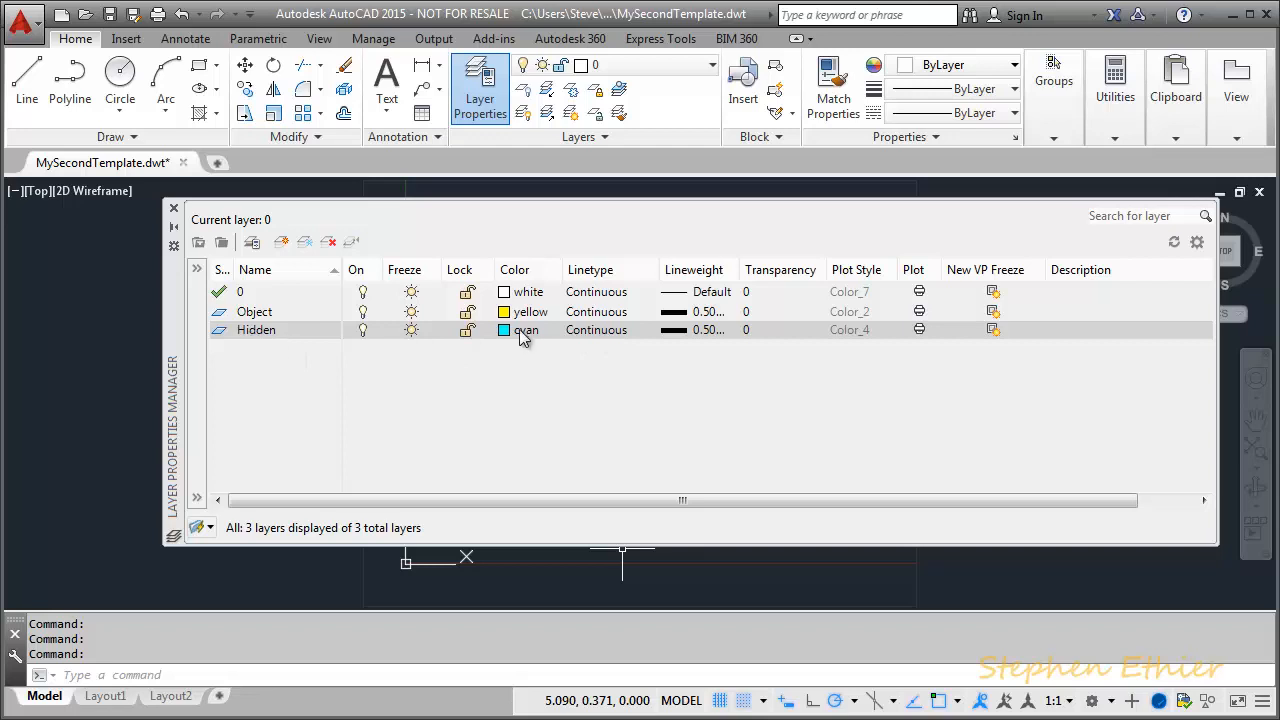
Load the HIDDEN linetype from acad.lin and assign it to the Hidden layer.
click(598, 331)
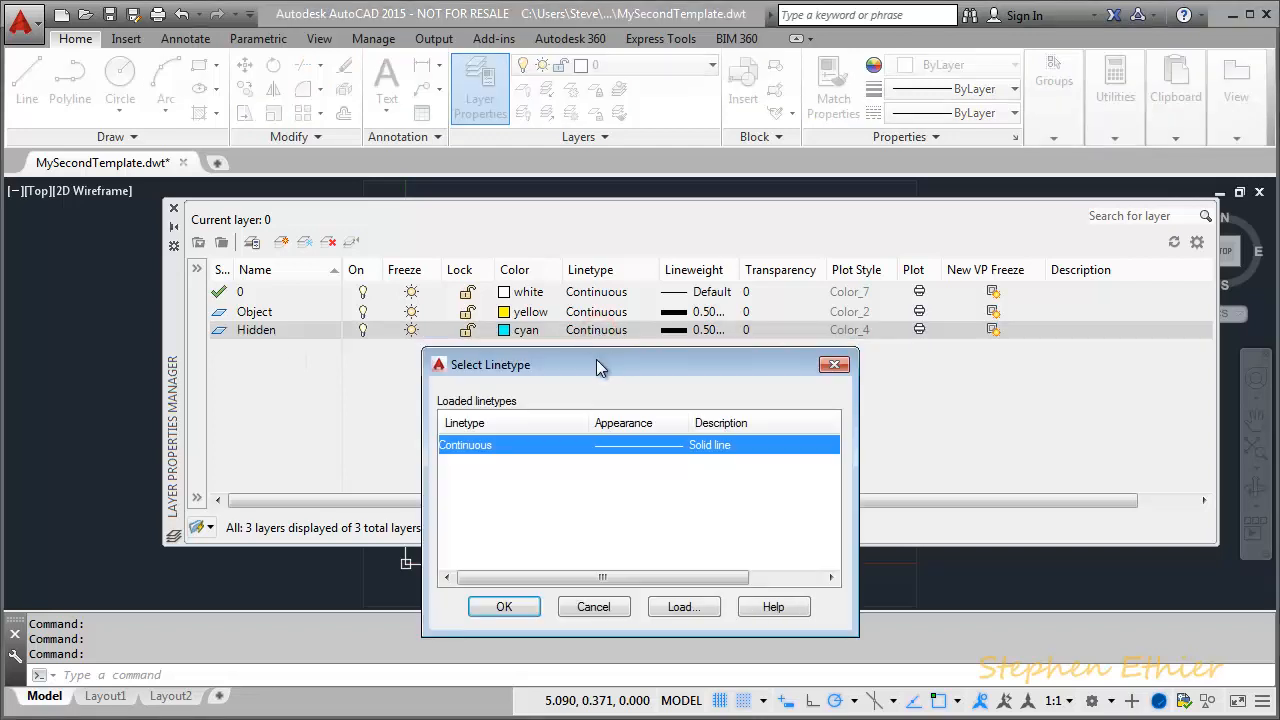
drag(596, 364, 607, 270)
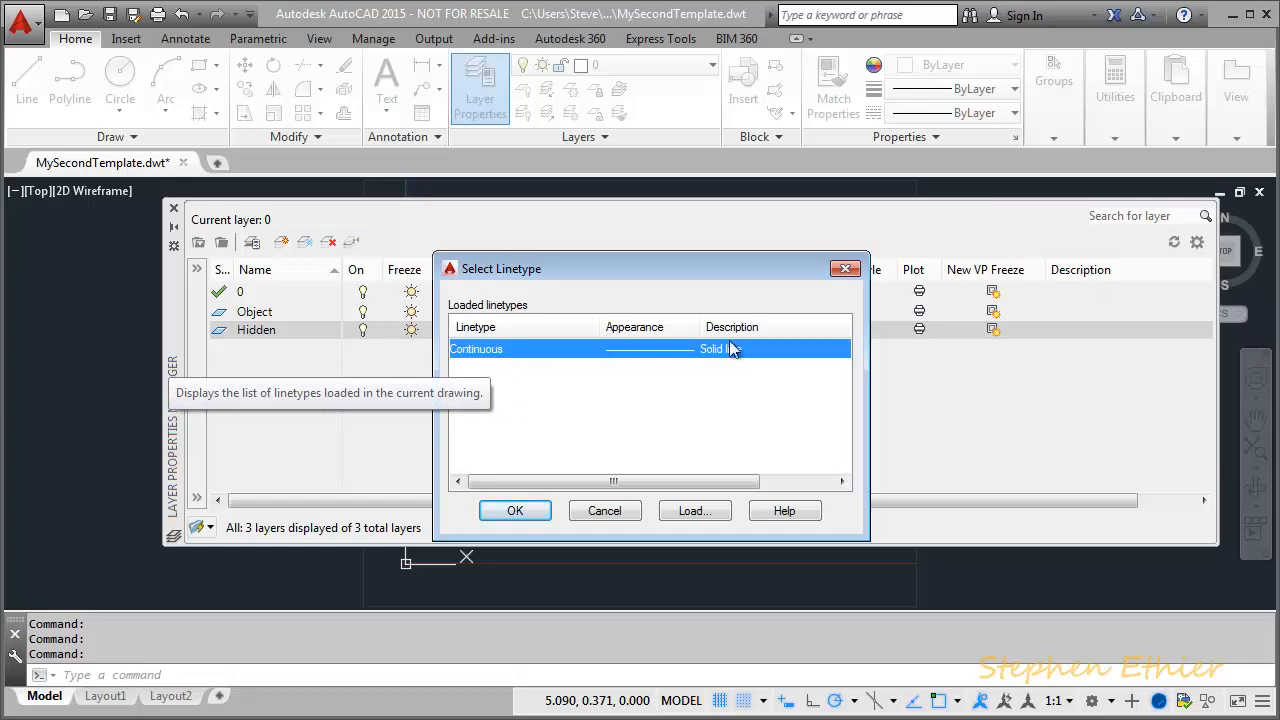
click(692, 511)
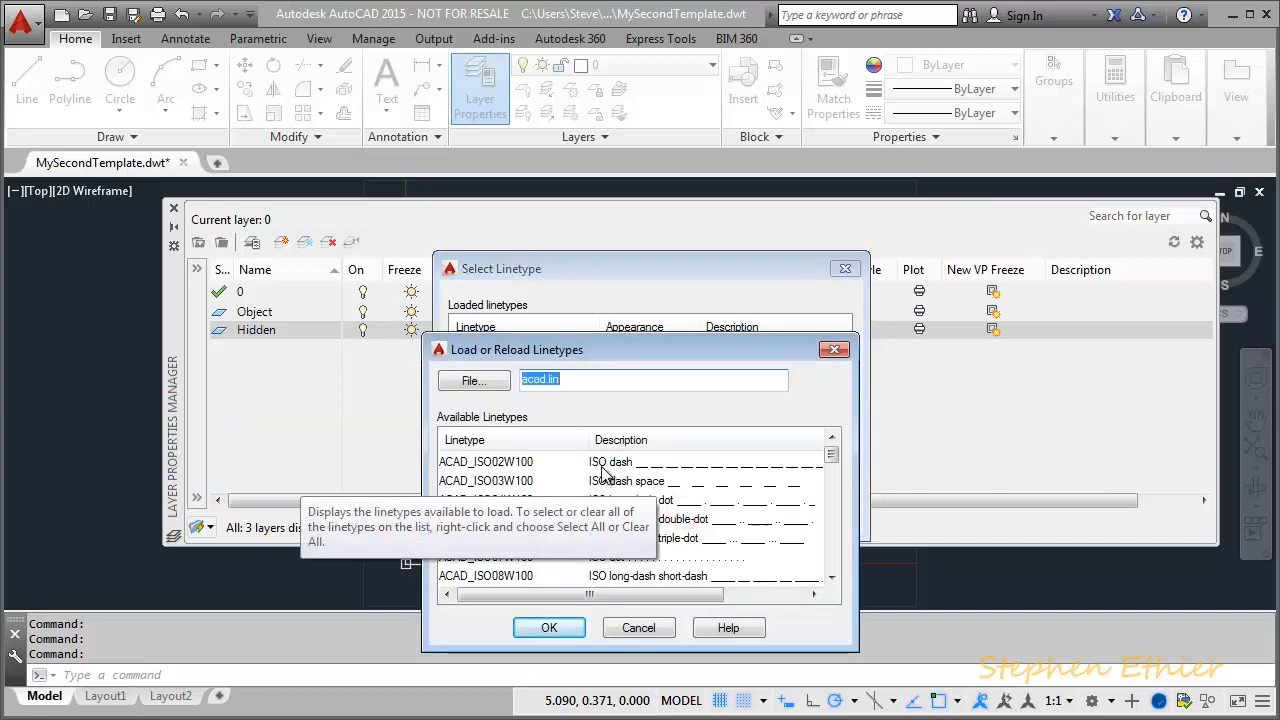
drag(830, 456, 831, 486)
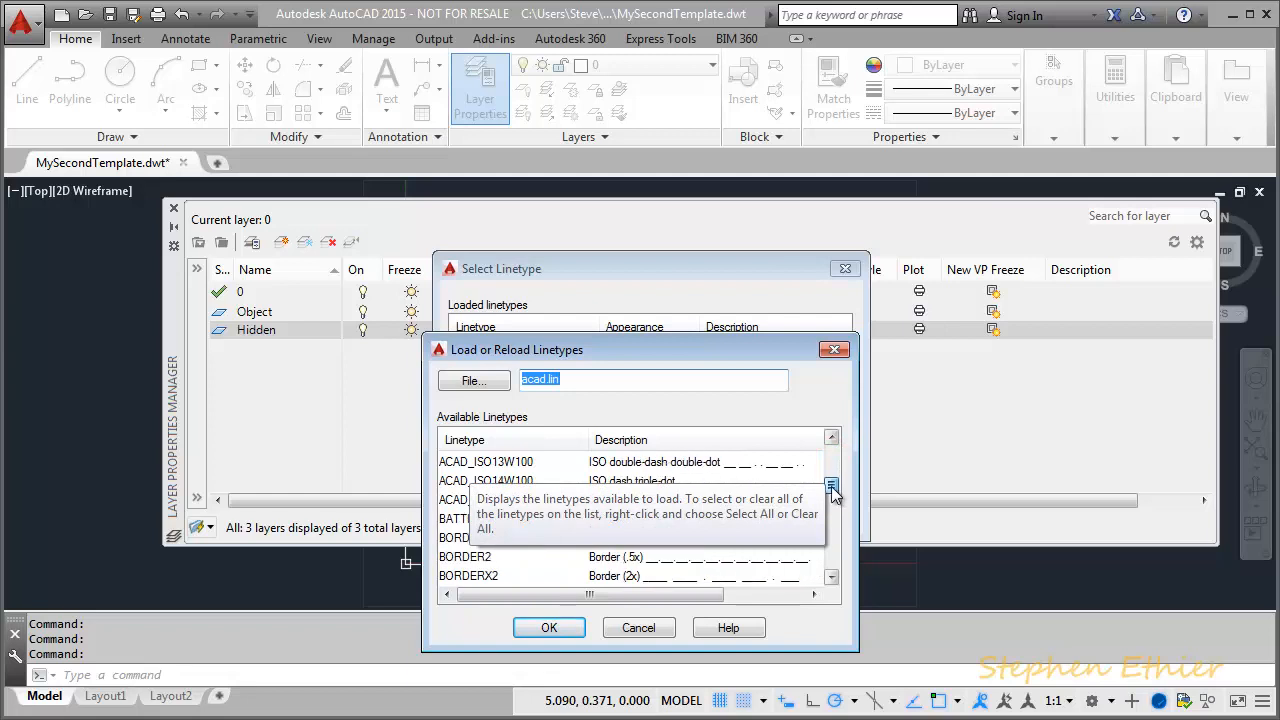
click(487, 465)
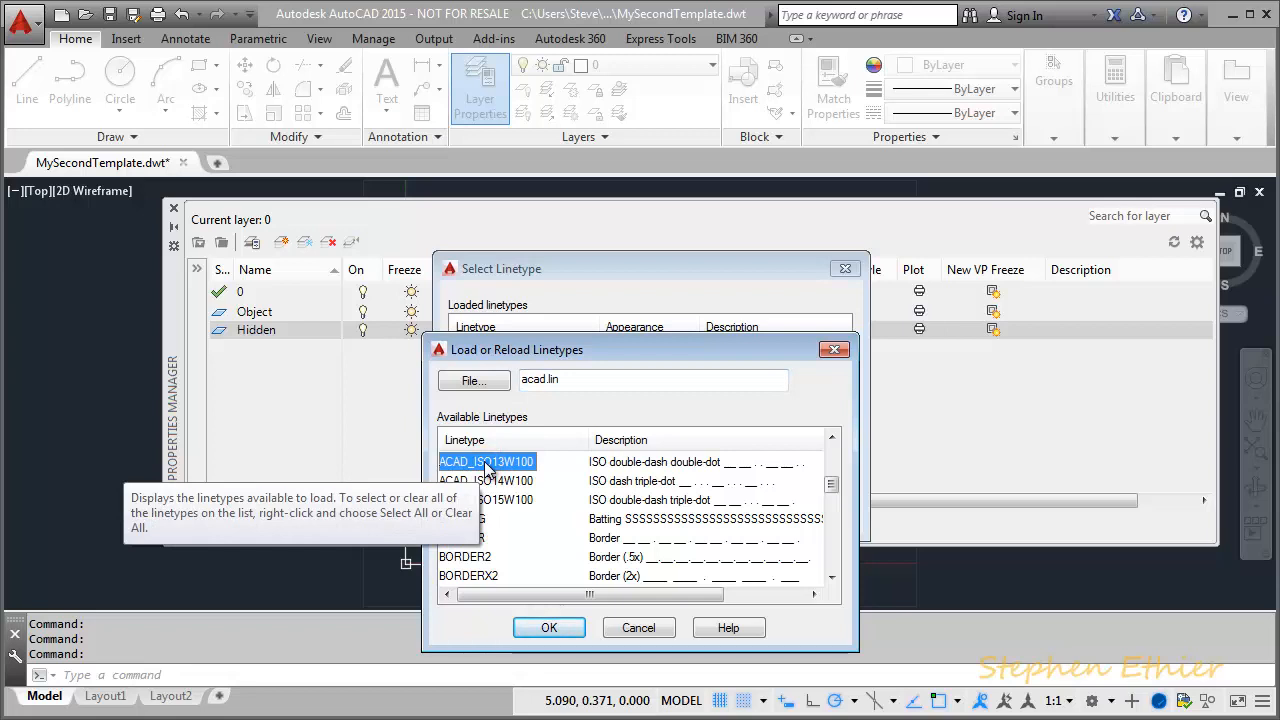
key(h)
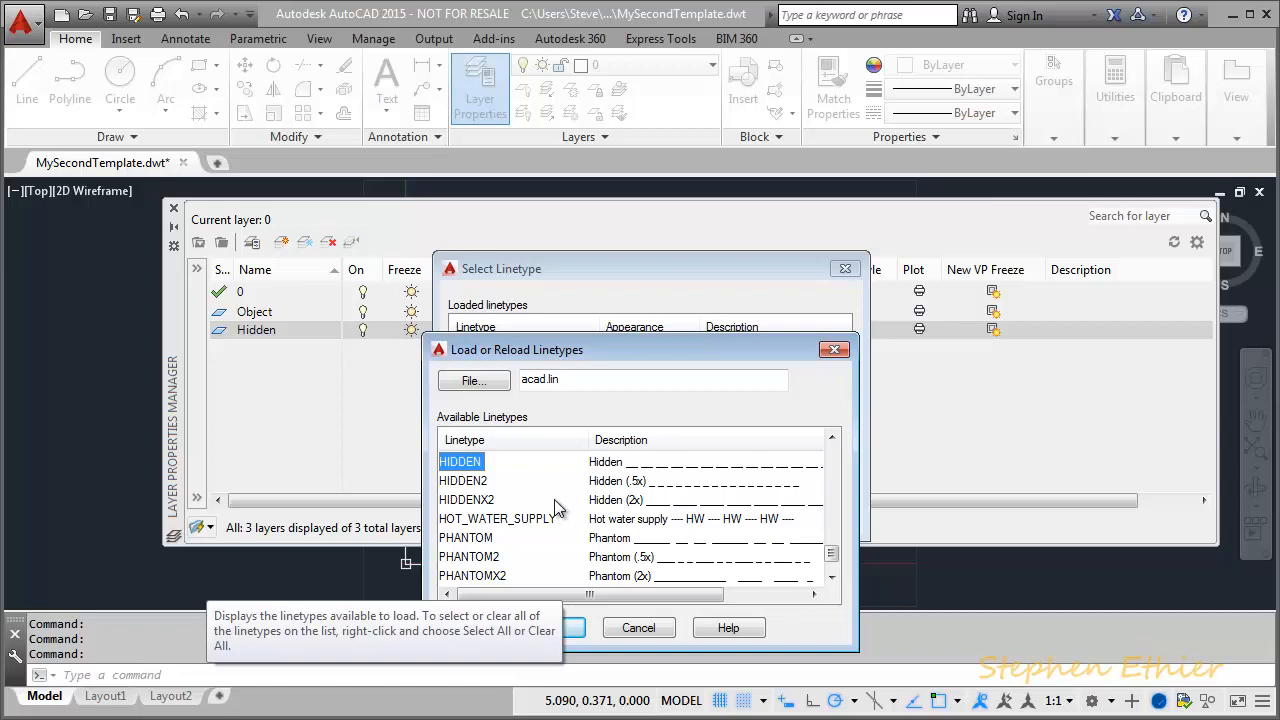
click(576, 636)
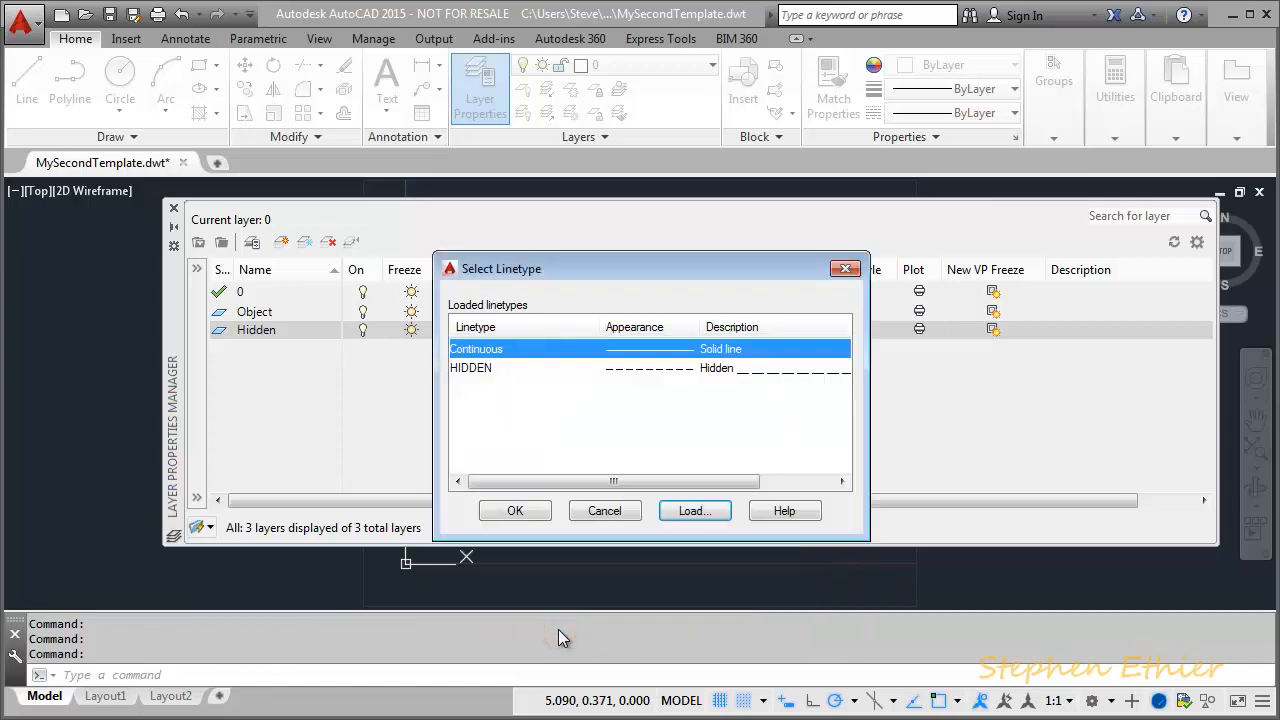
click(483, 368)
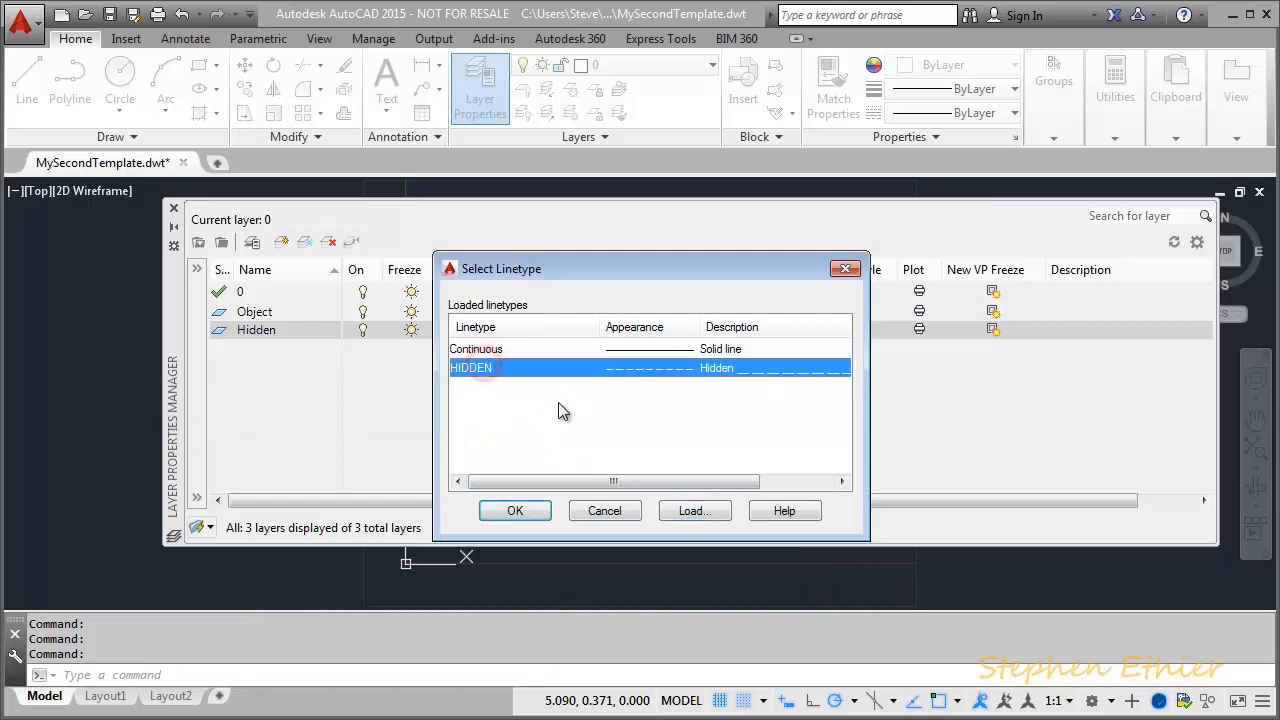
click(515, 511)
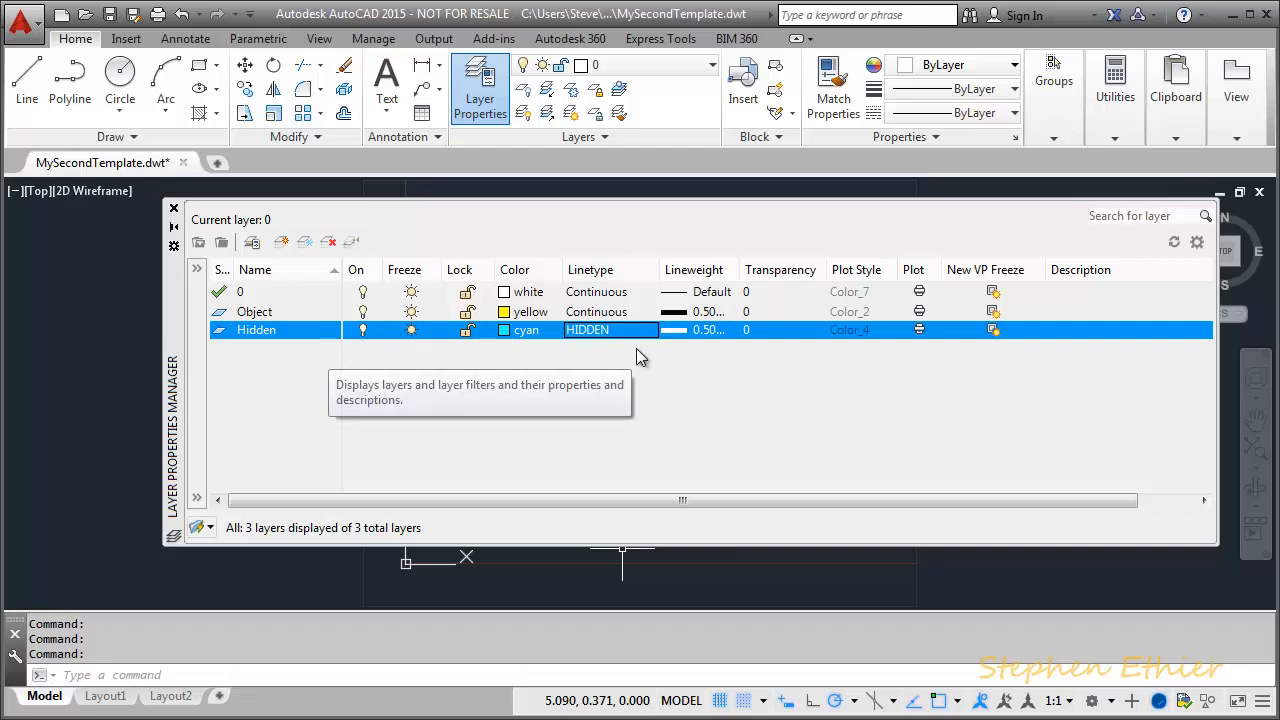
Set the Hidden layer's lineweight to 0.35 mm.
click(708, 330)
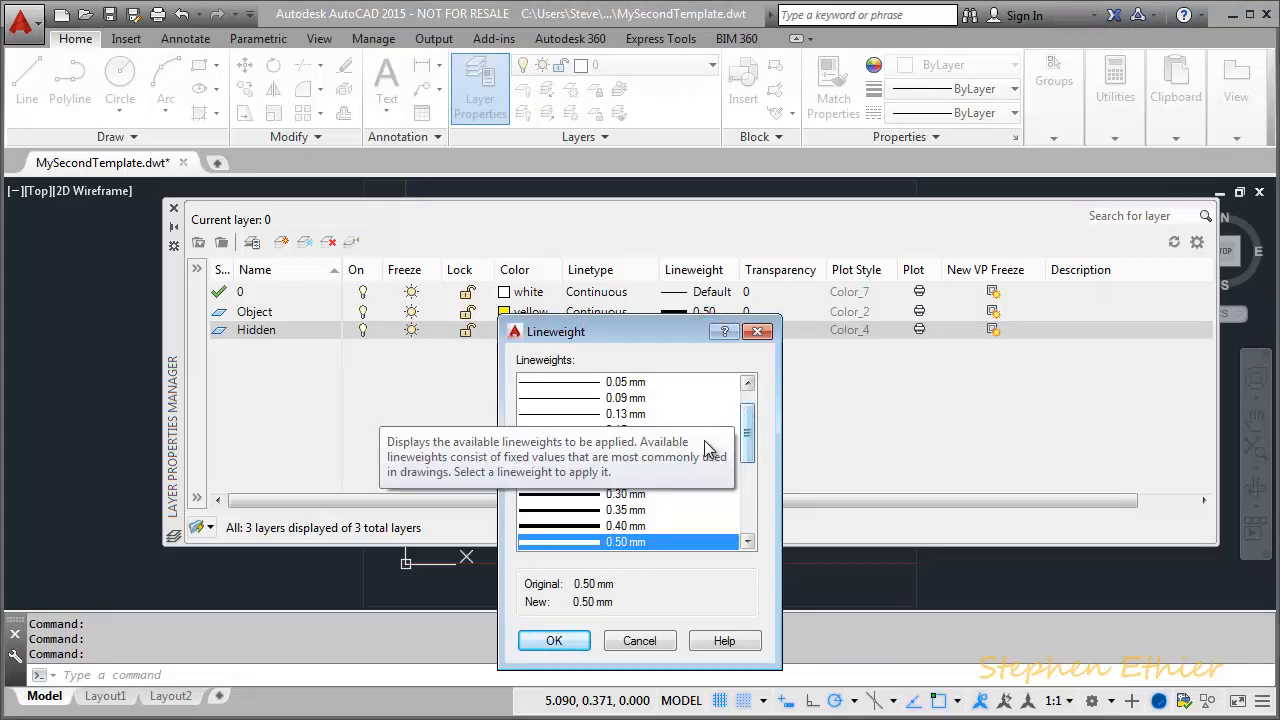
drag(748, 428, 745, 452)
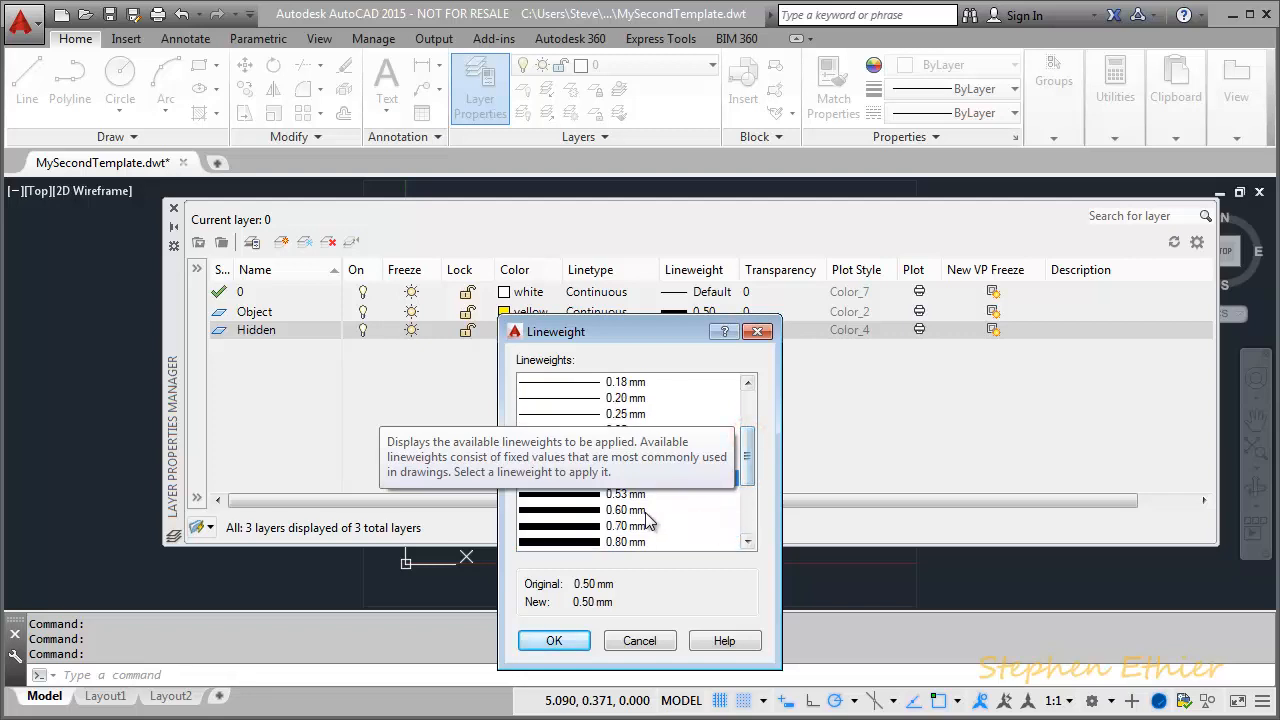
click(747, 446)
scroll(748, 444, down, 2)
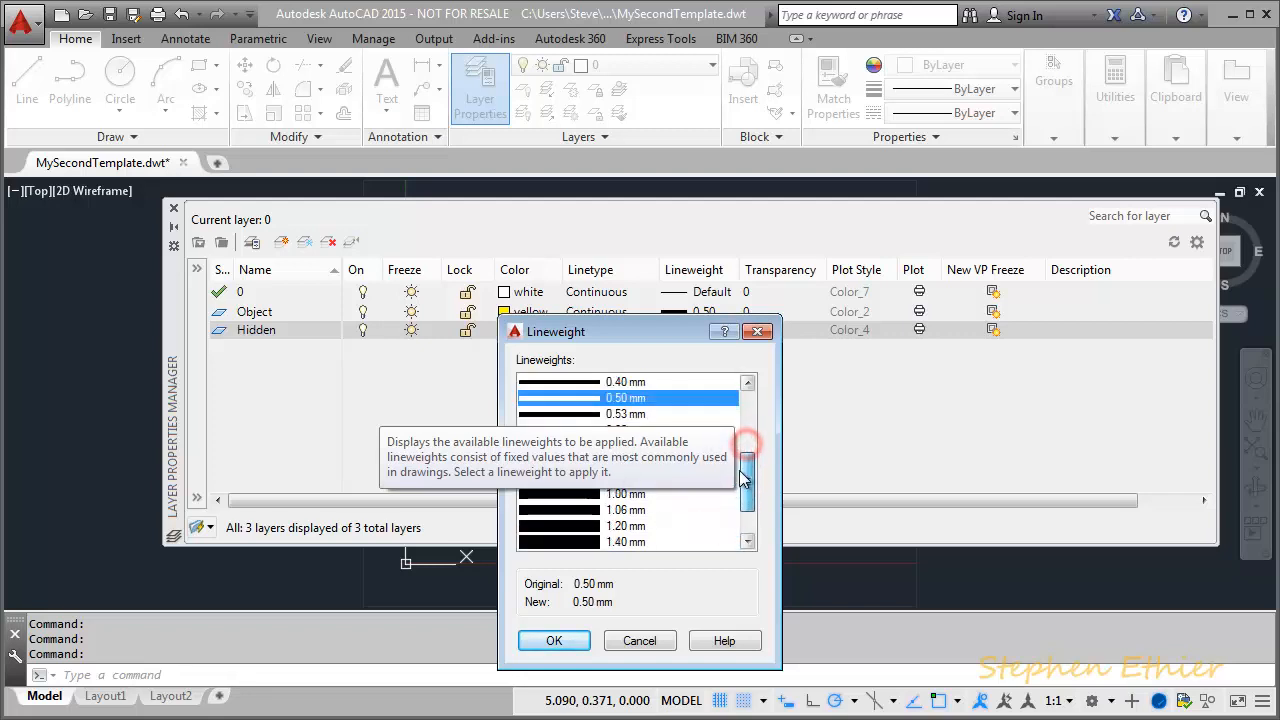
scroll(745, 450, up, 1)
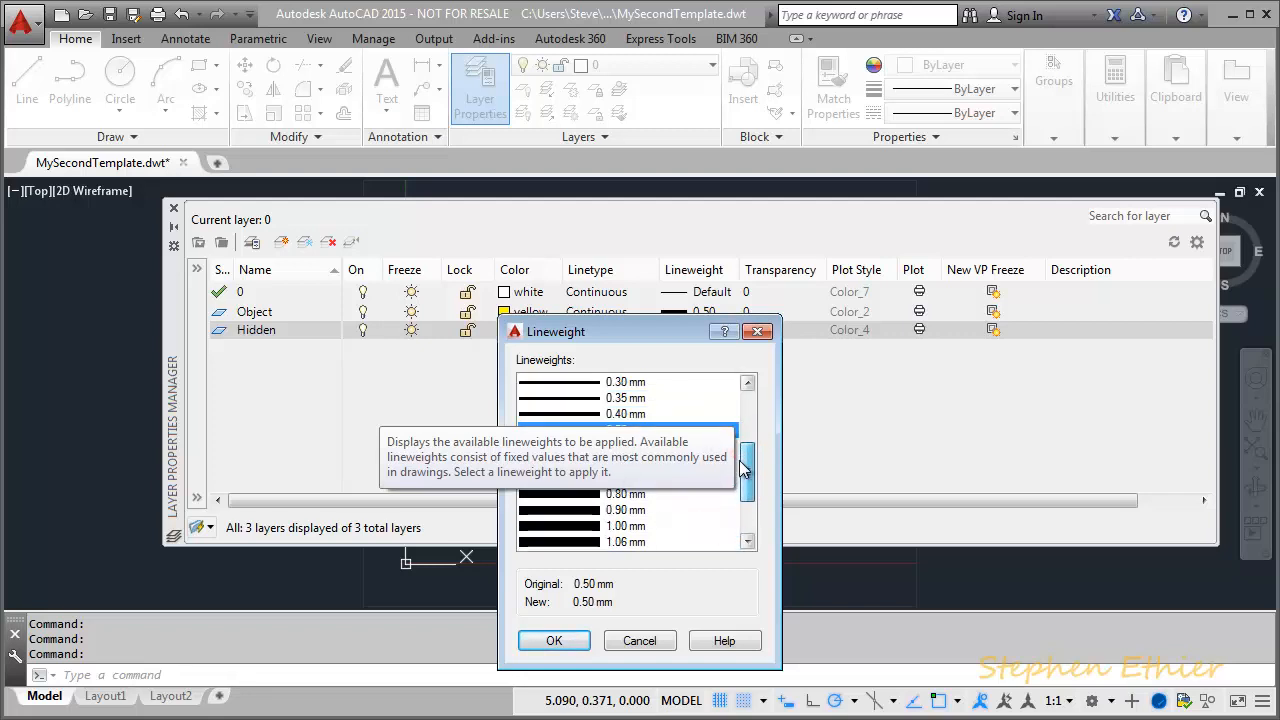
click(584, 398)
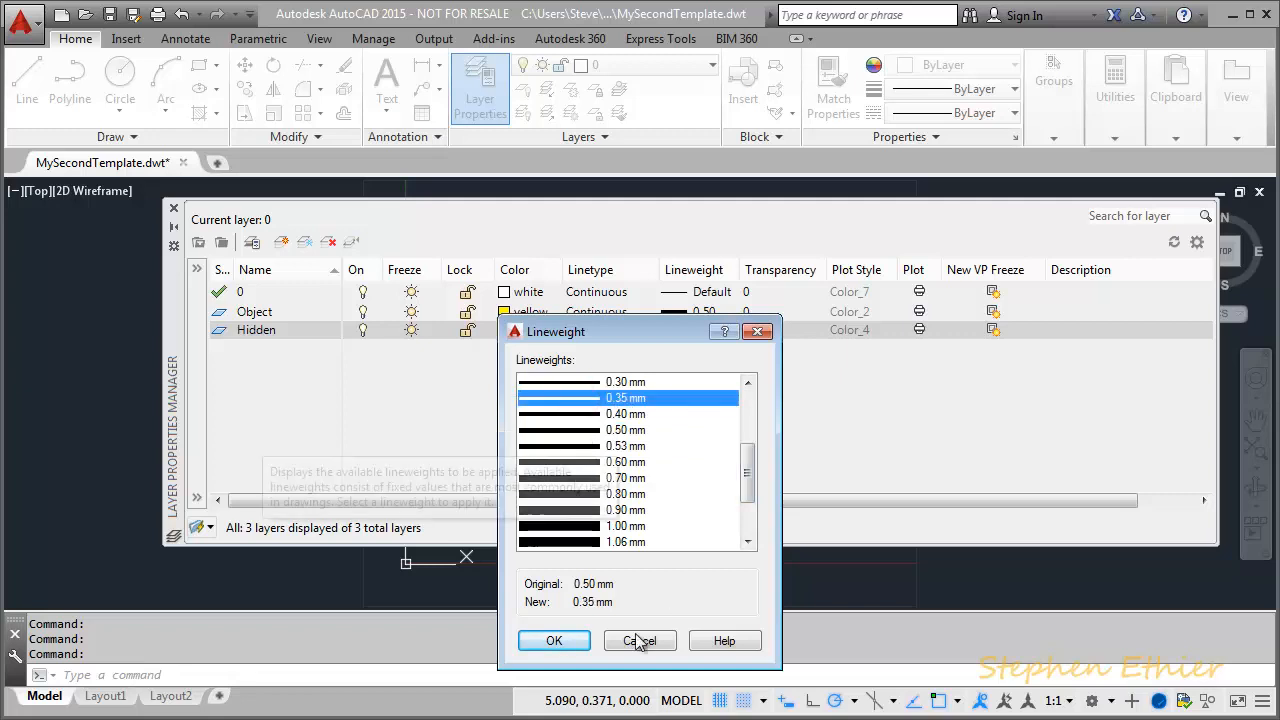
click(551, 643)
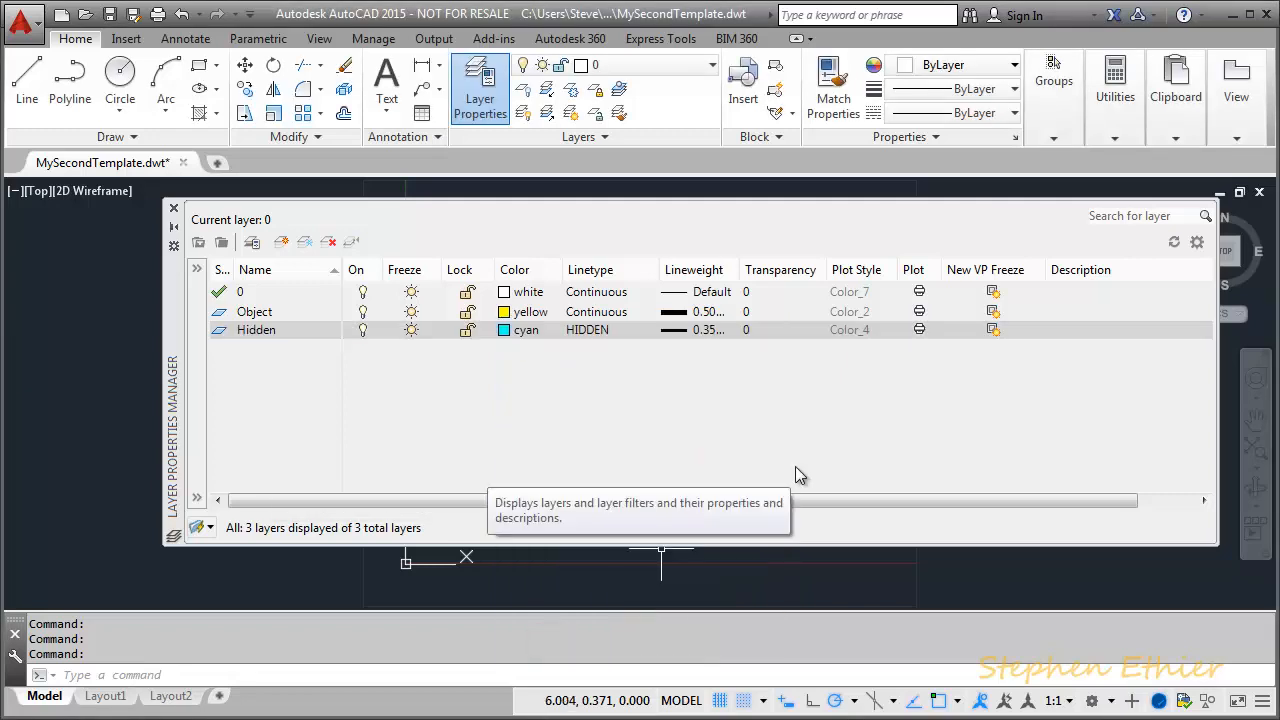
Close the Layer Properties Manager and save the template drawing.
click(171, 208)
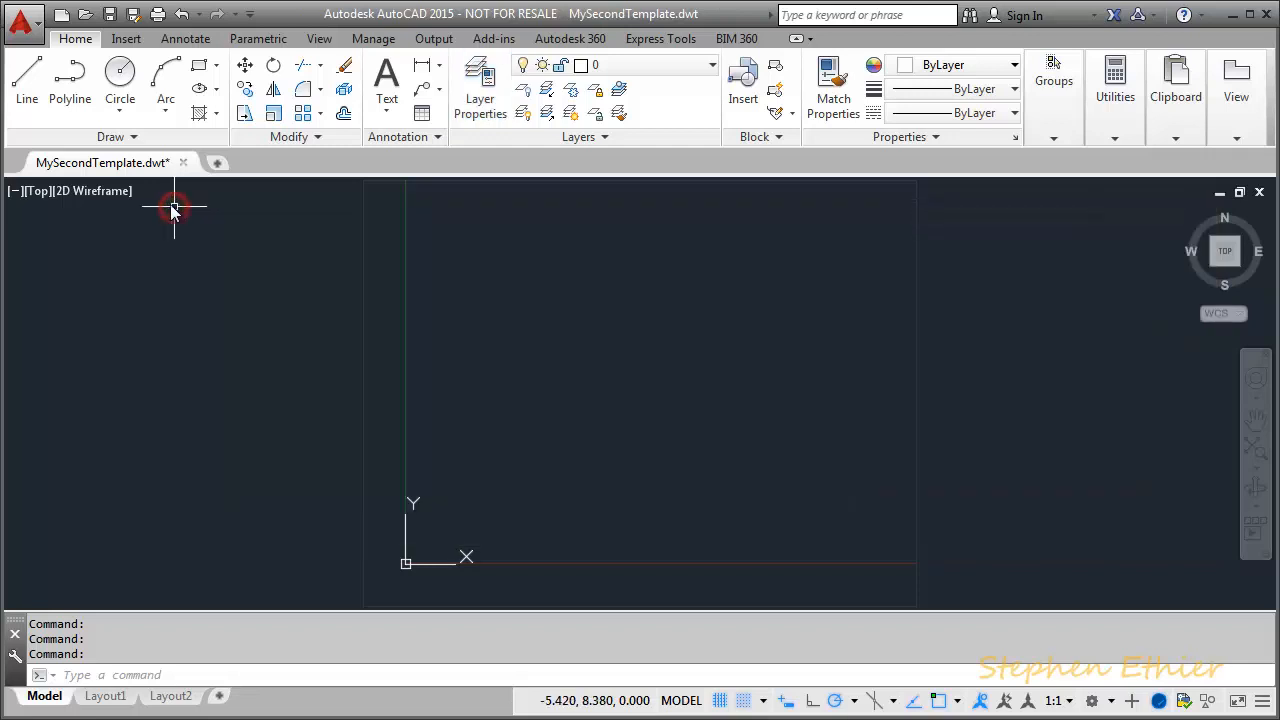
click(110, 16)
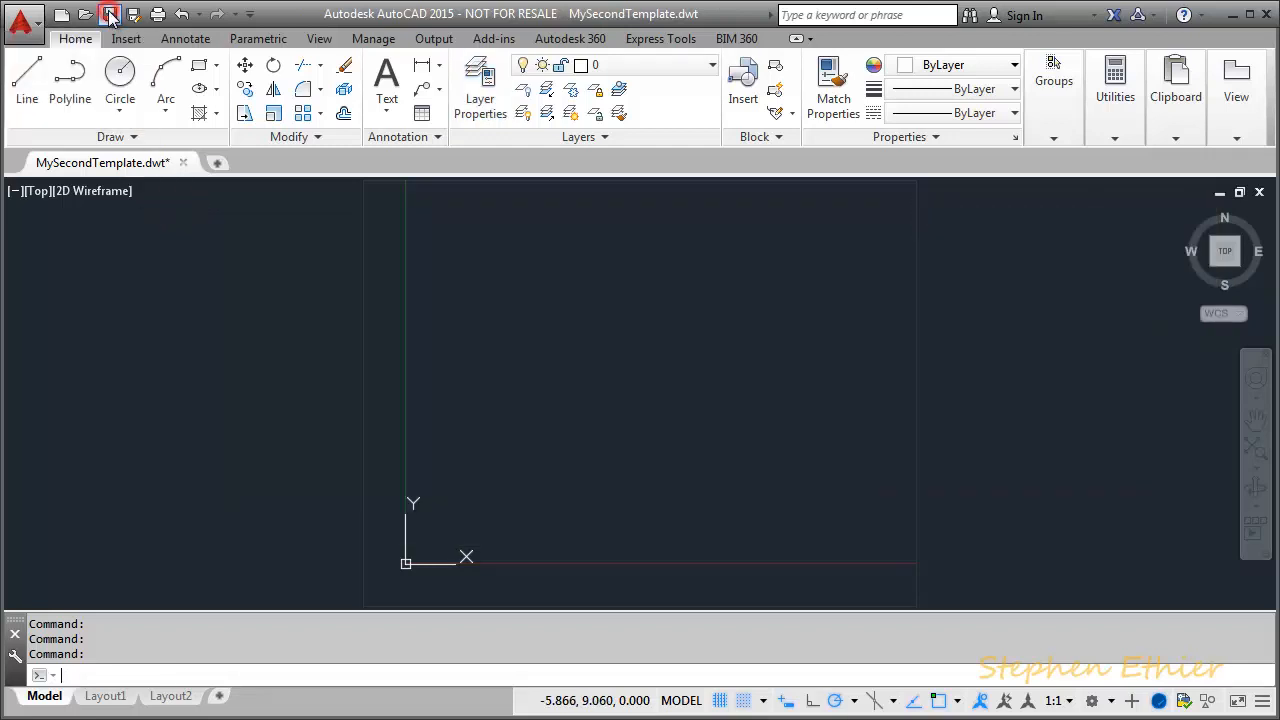